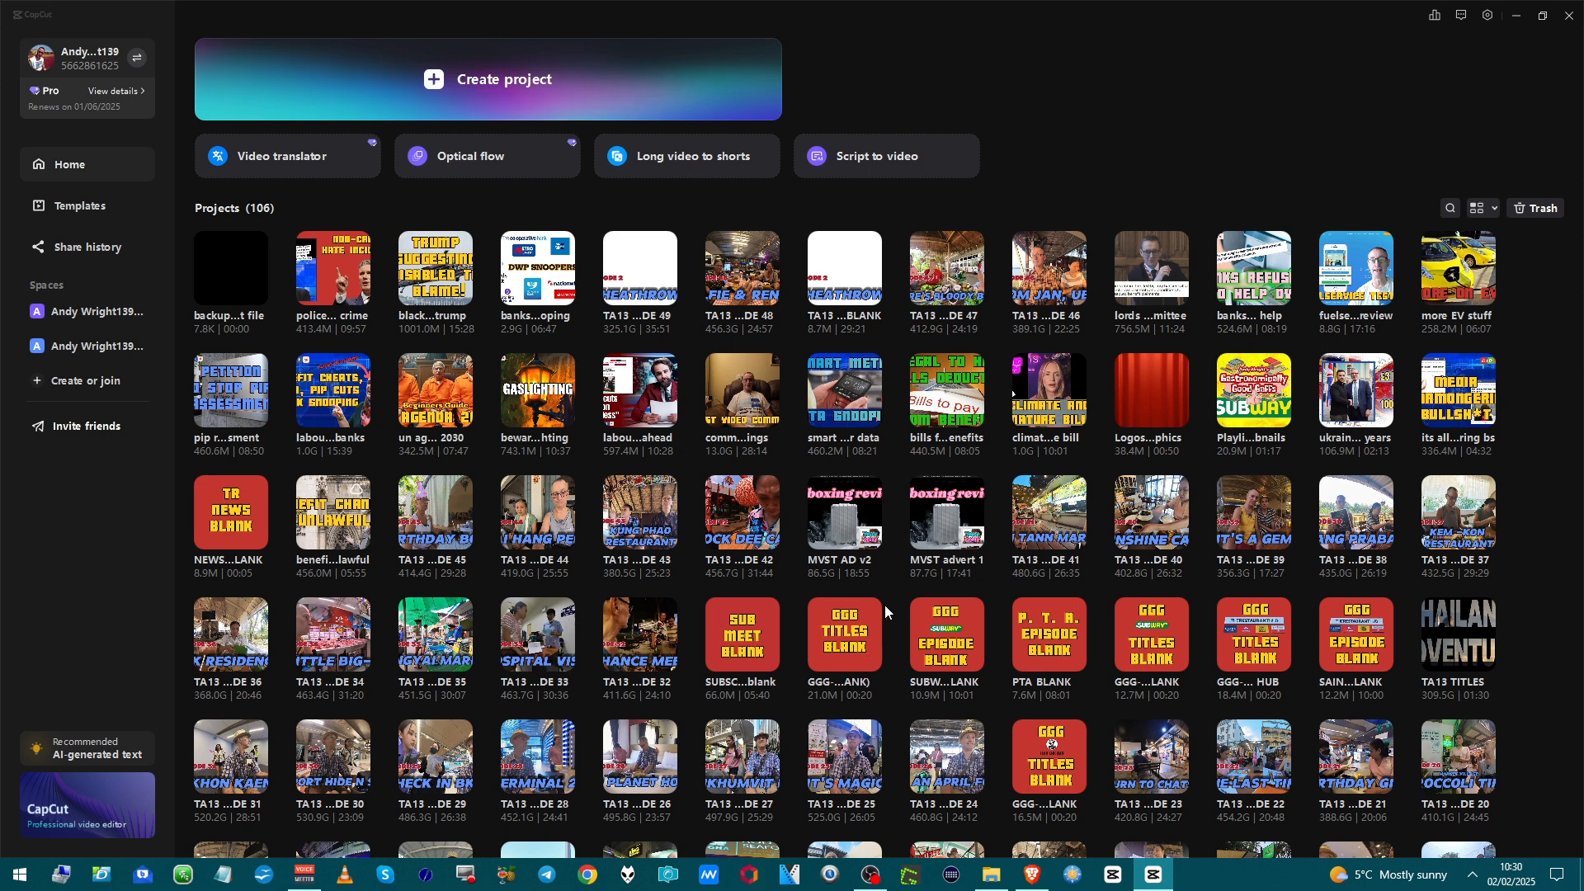
- Open the "backup test file" project for editing
click(1072, 661)
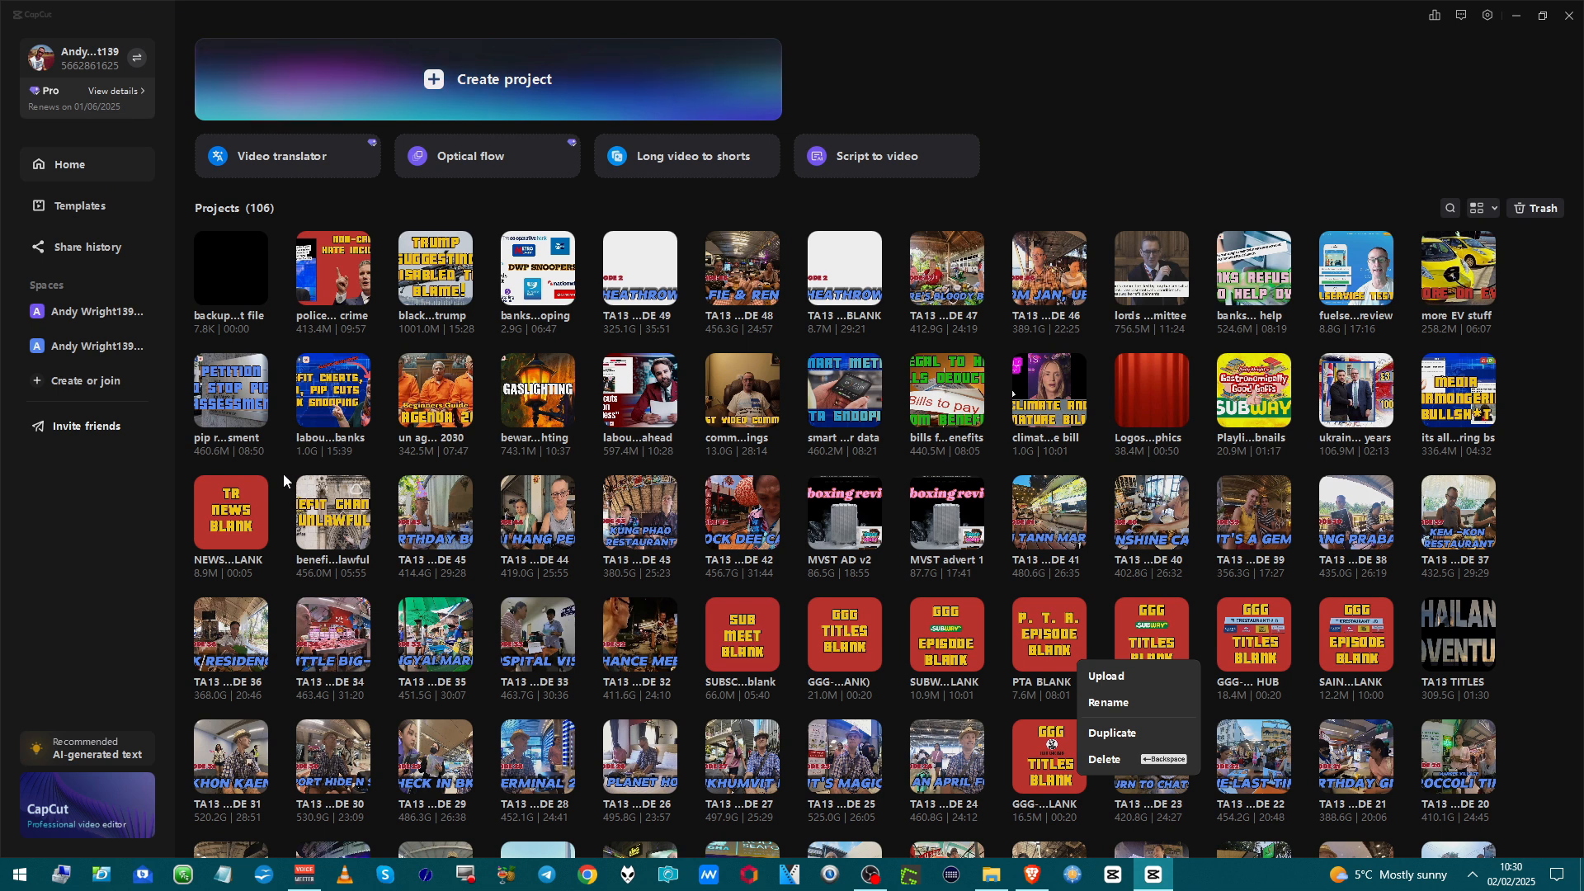
click(215, 267)
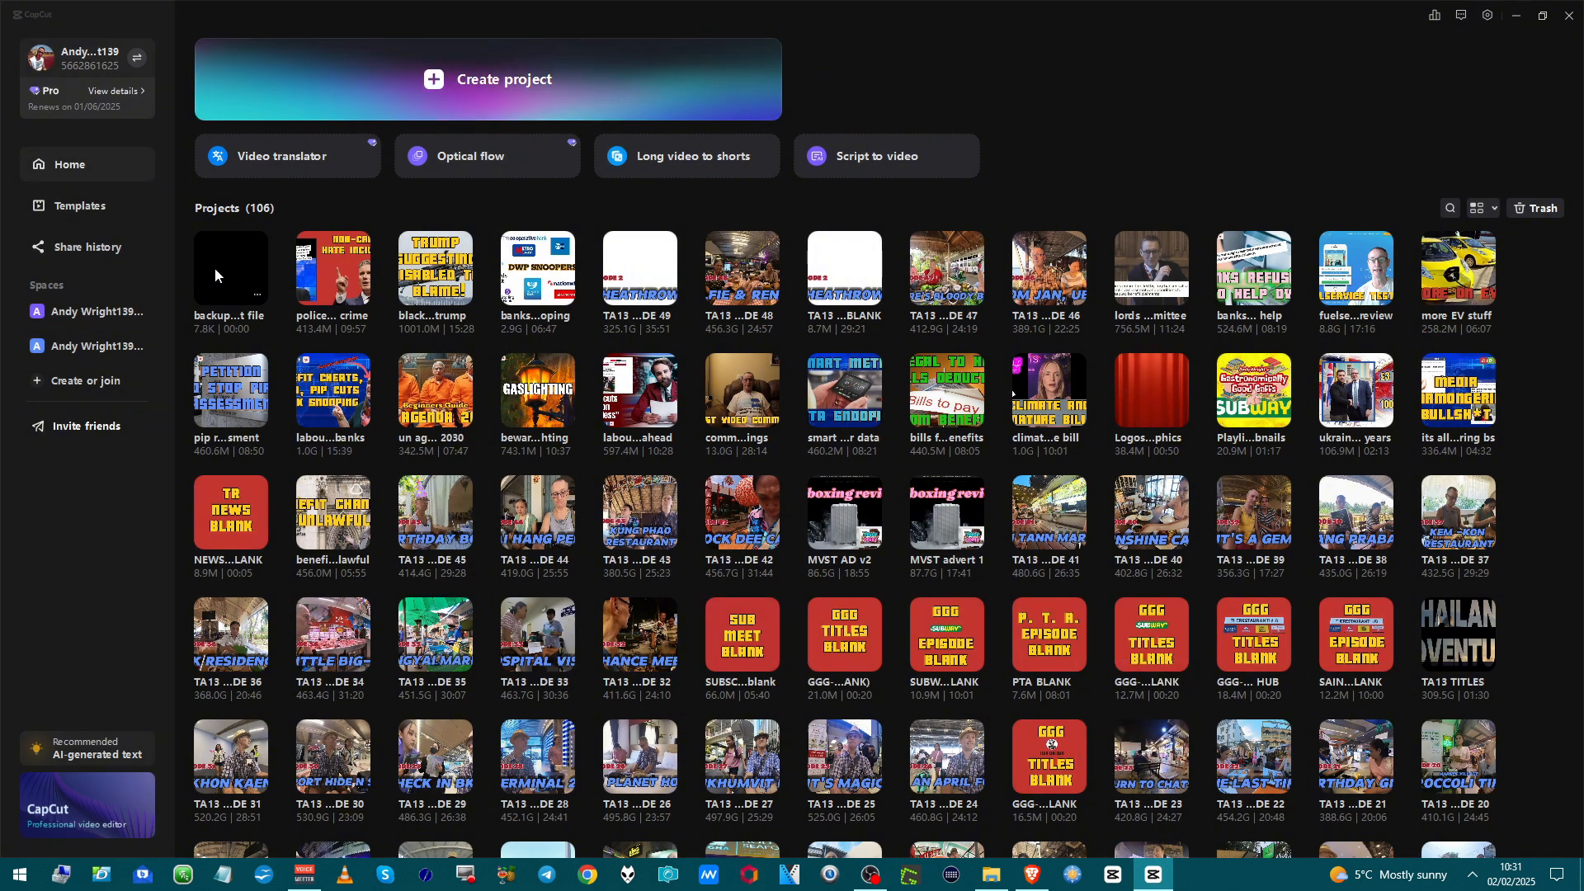
click(215, 269)
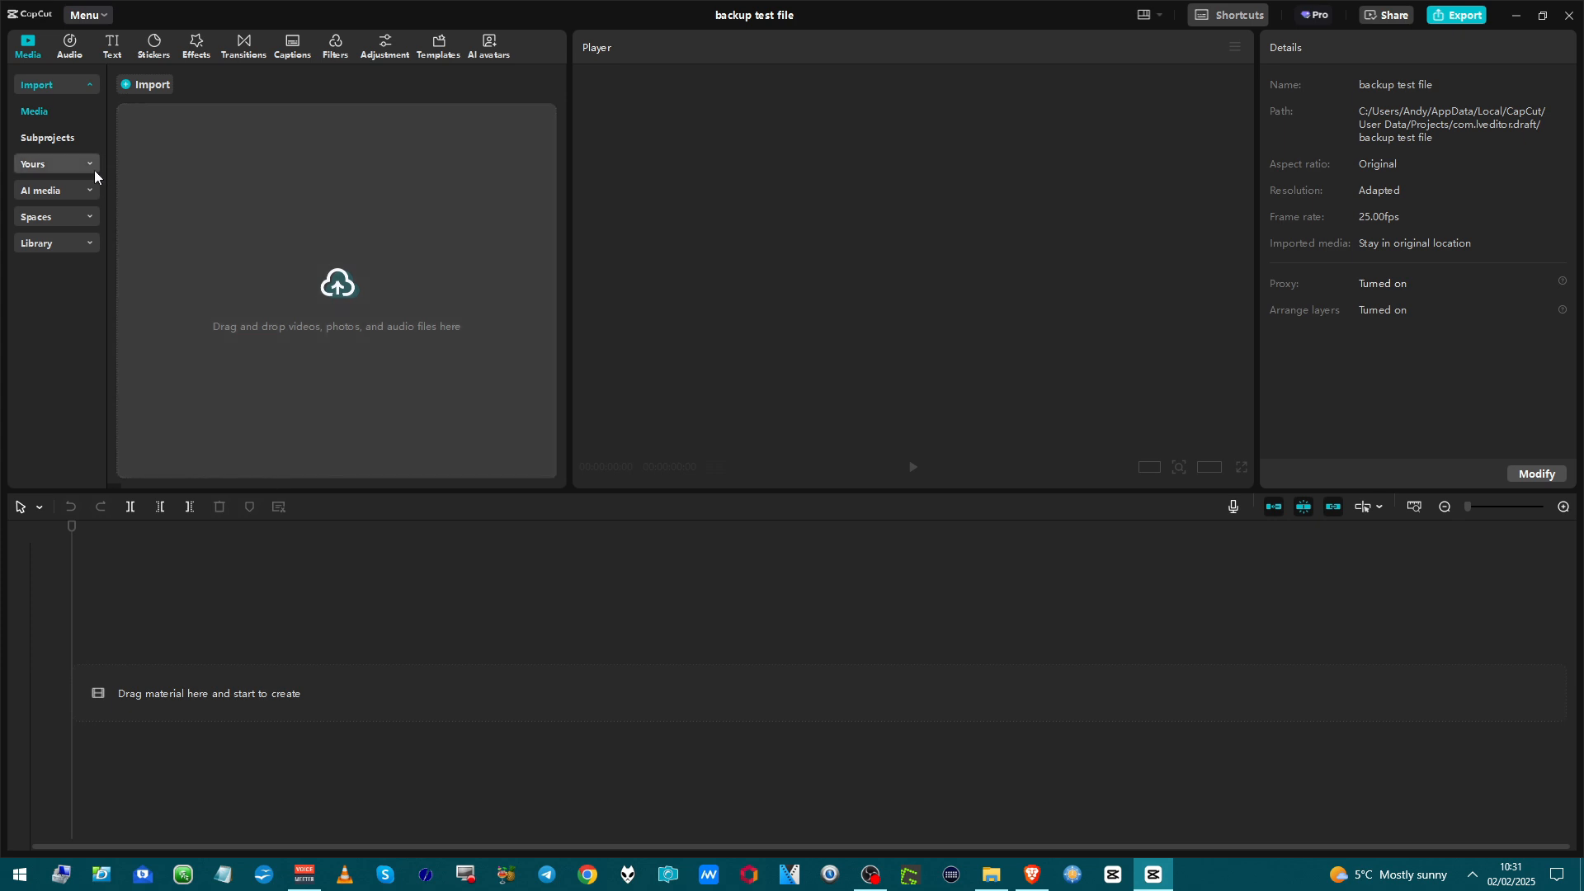
- Show your own saved presets in the media library and look through the collection
click(35, 163)
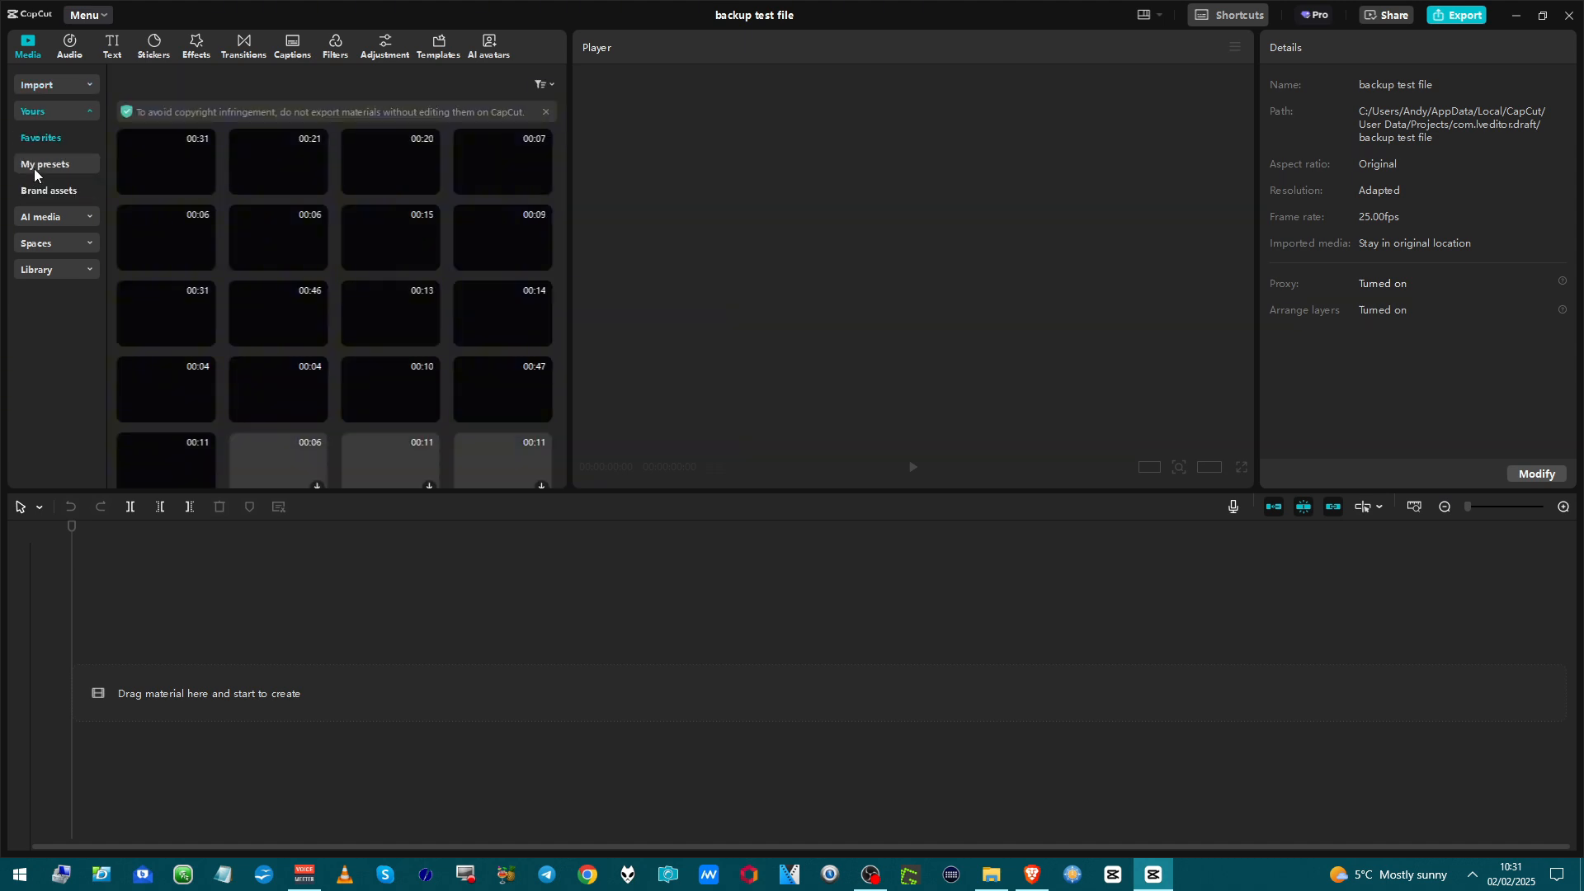
click(68, 169)
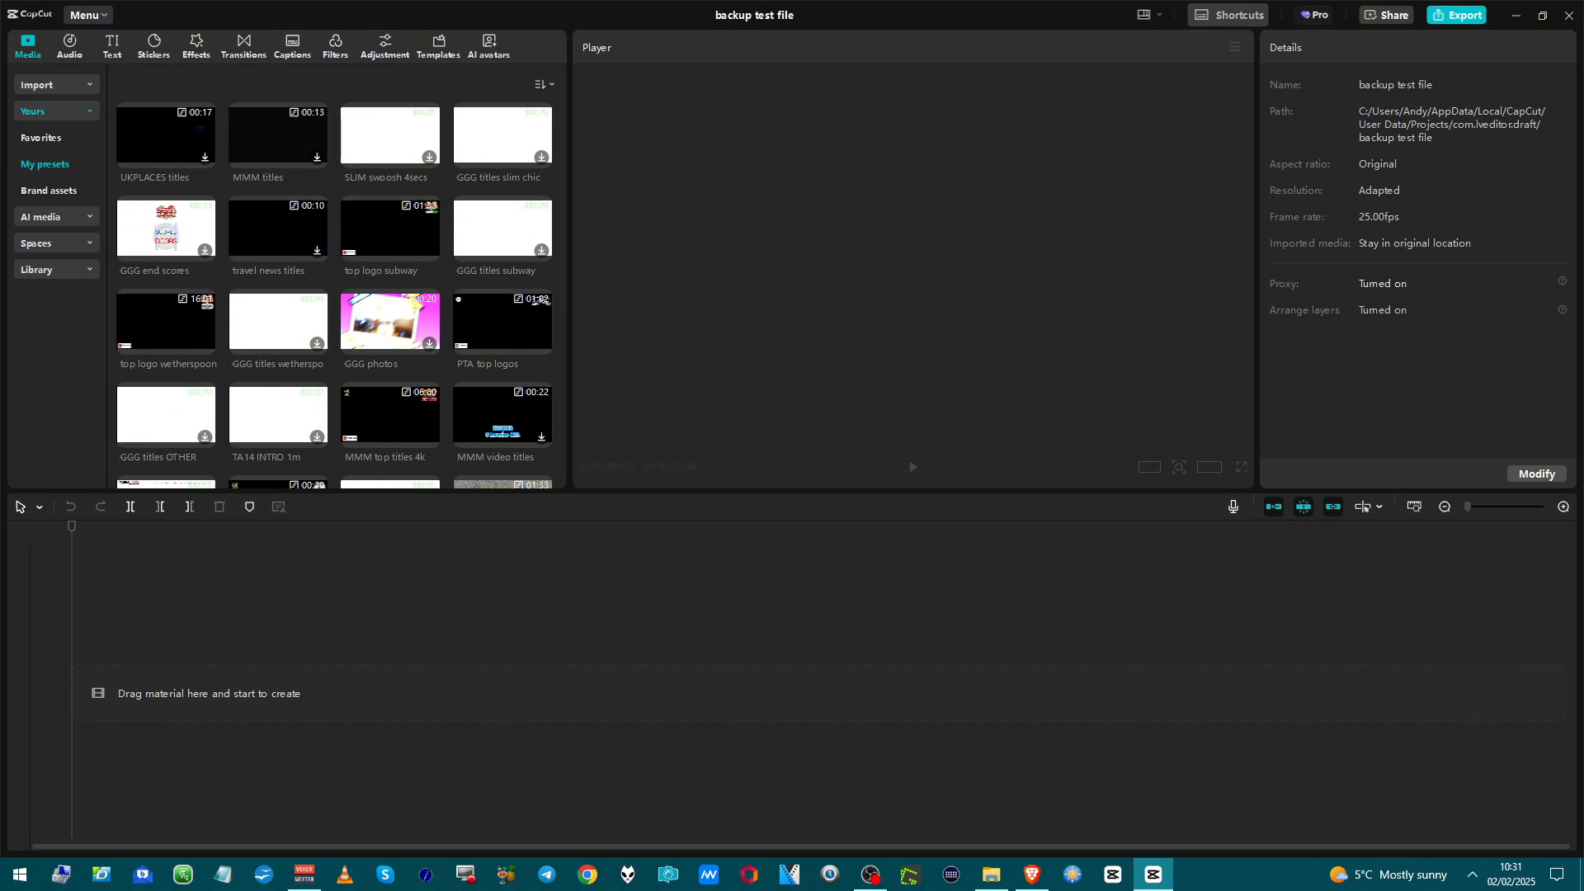
scroll(336, 464, down, 10)
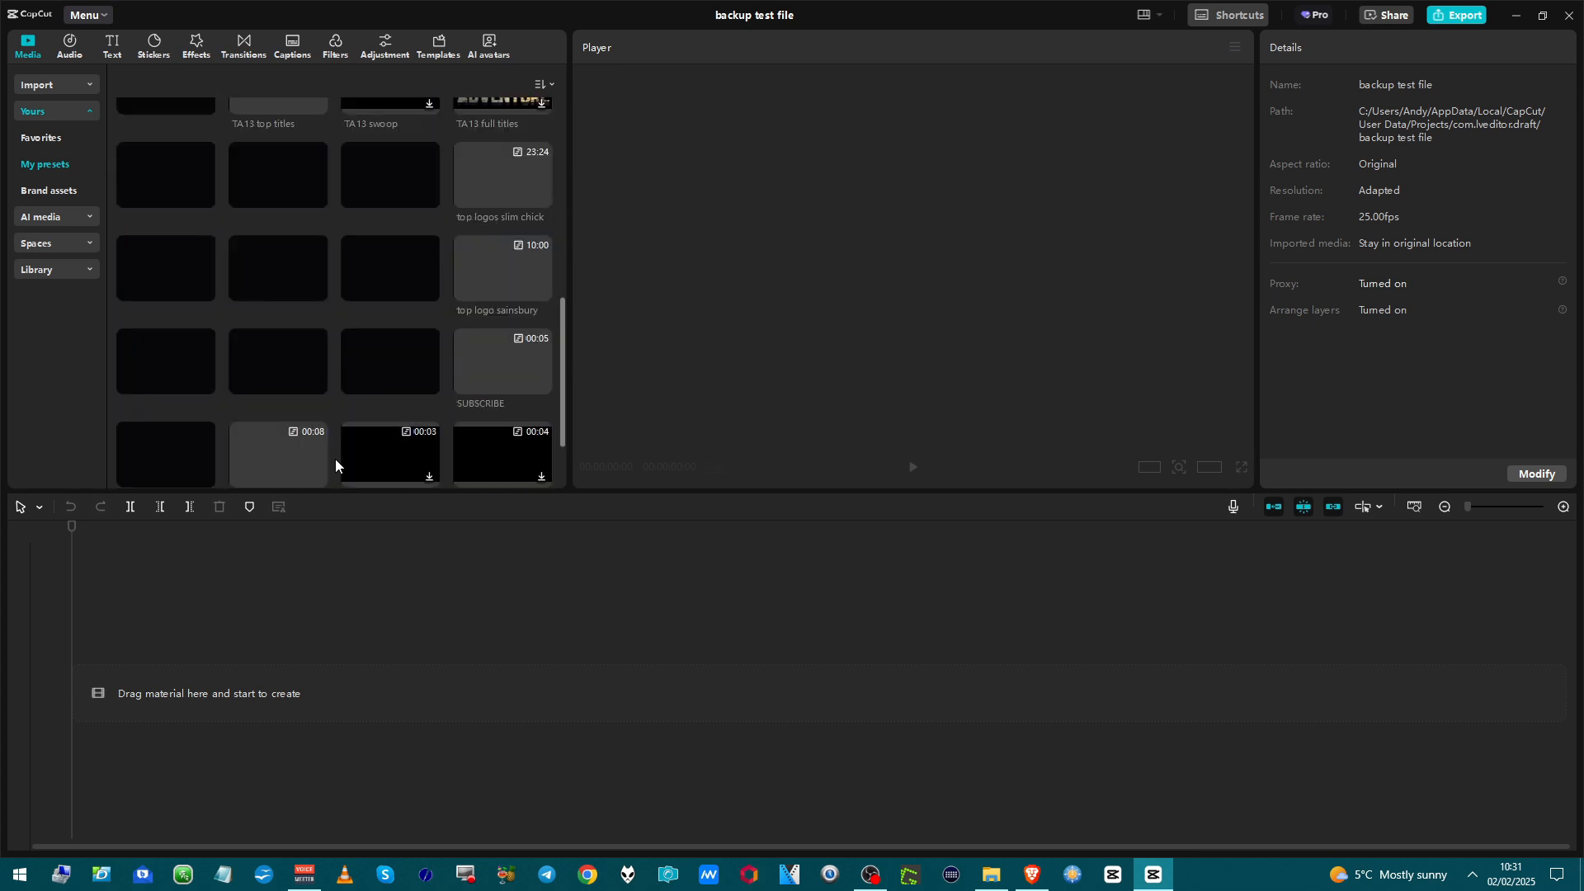
scroll(336, 465, down, 2)
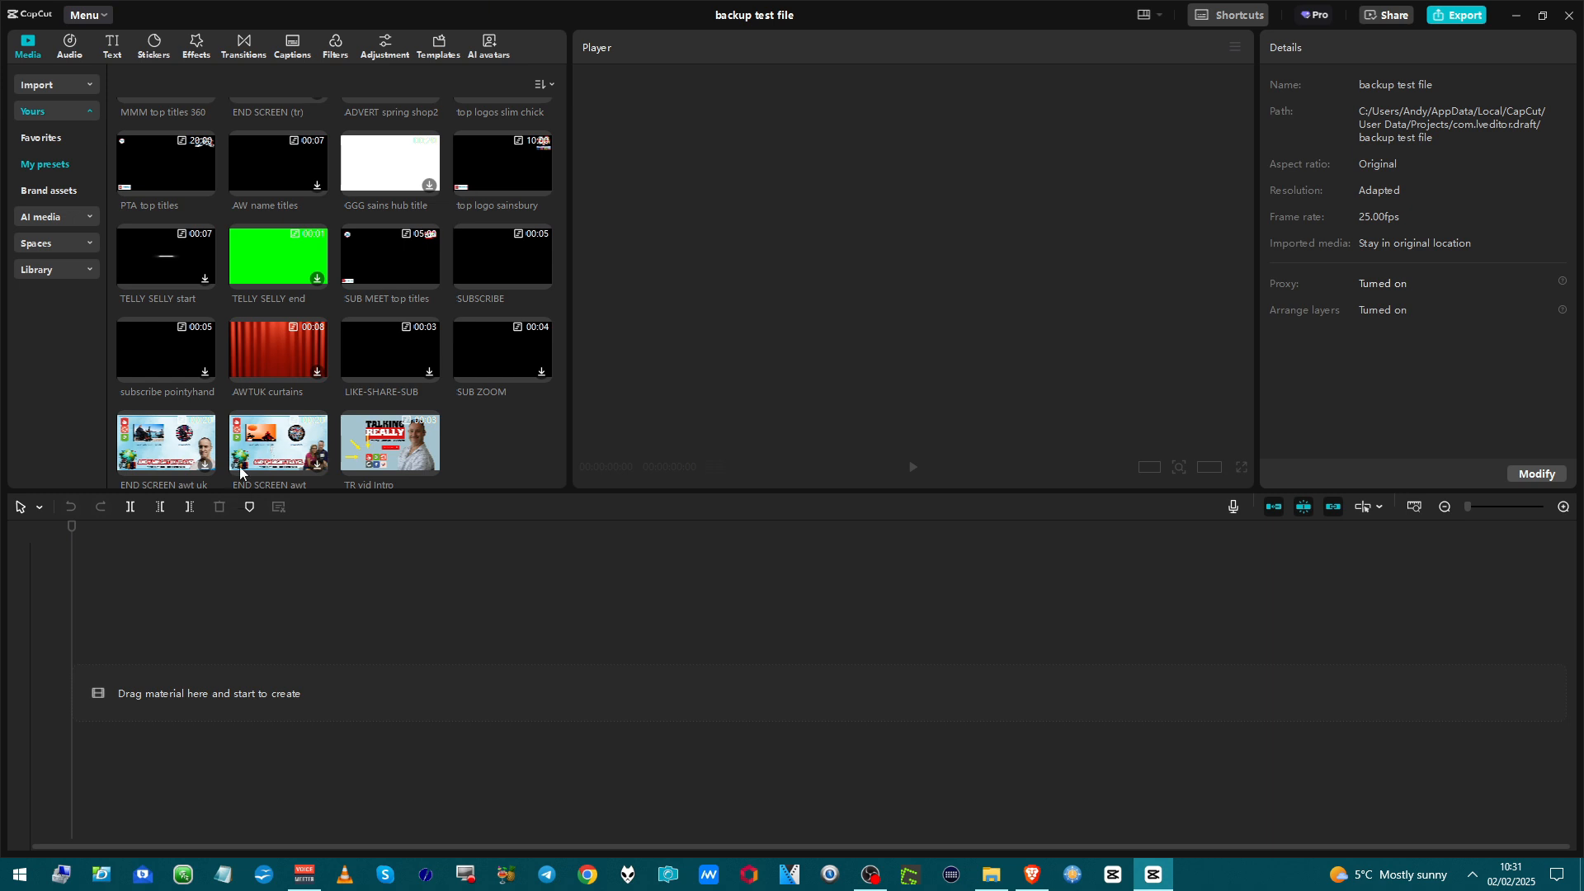
scroll(246, 391, up, 5)
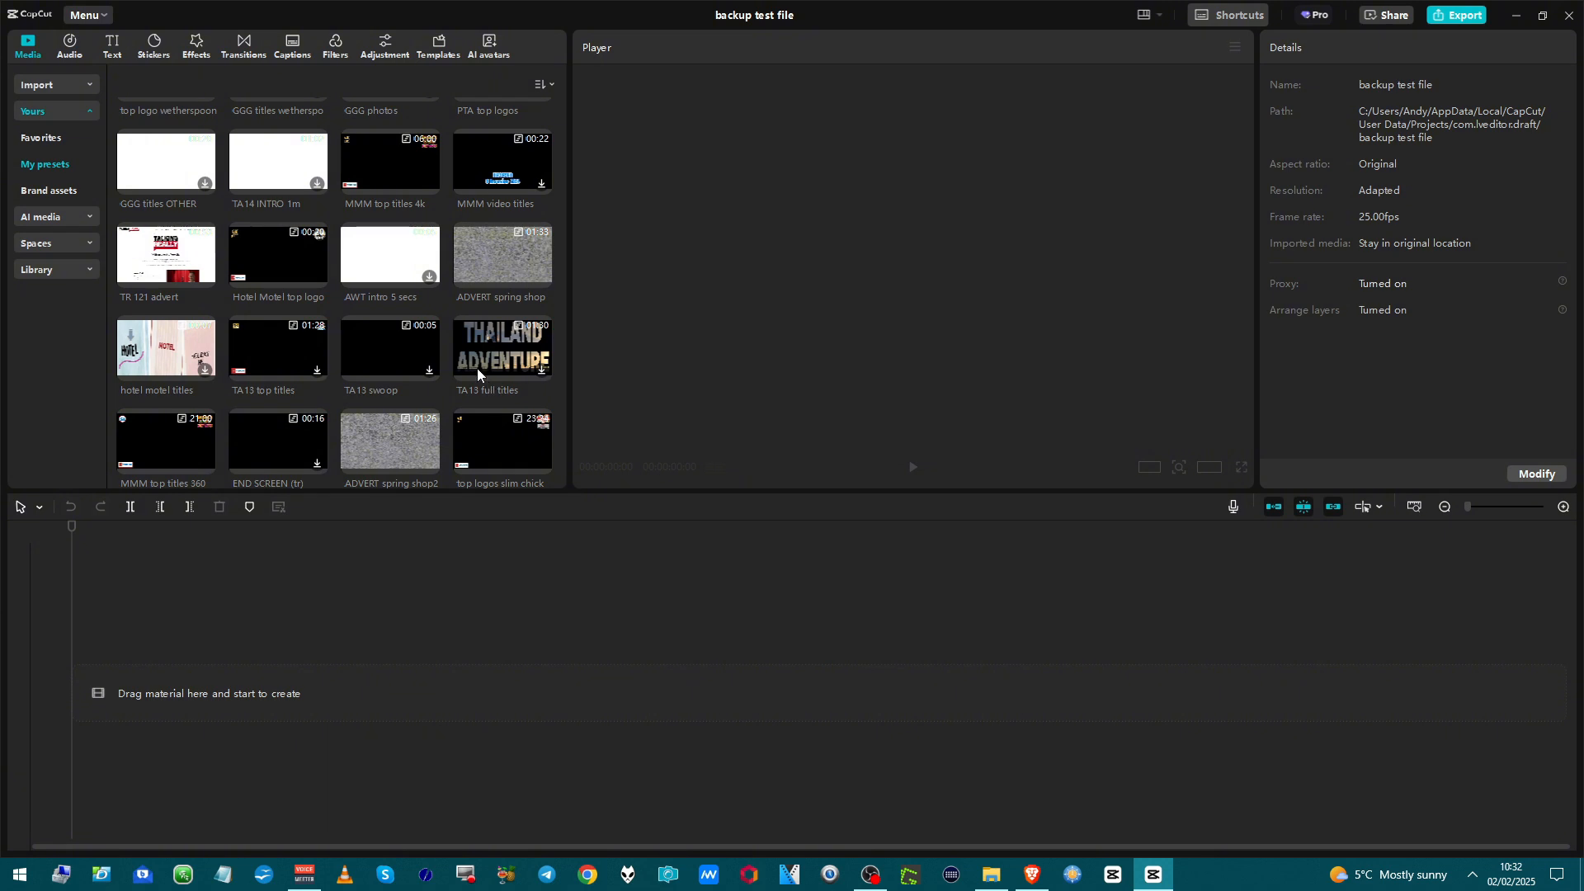
- Preview the "TA13 full titles" preset and add it at the start of the empty timeline
click(500, 355)
click(470, 333)
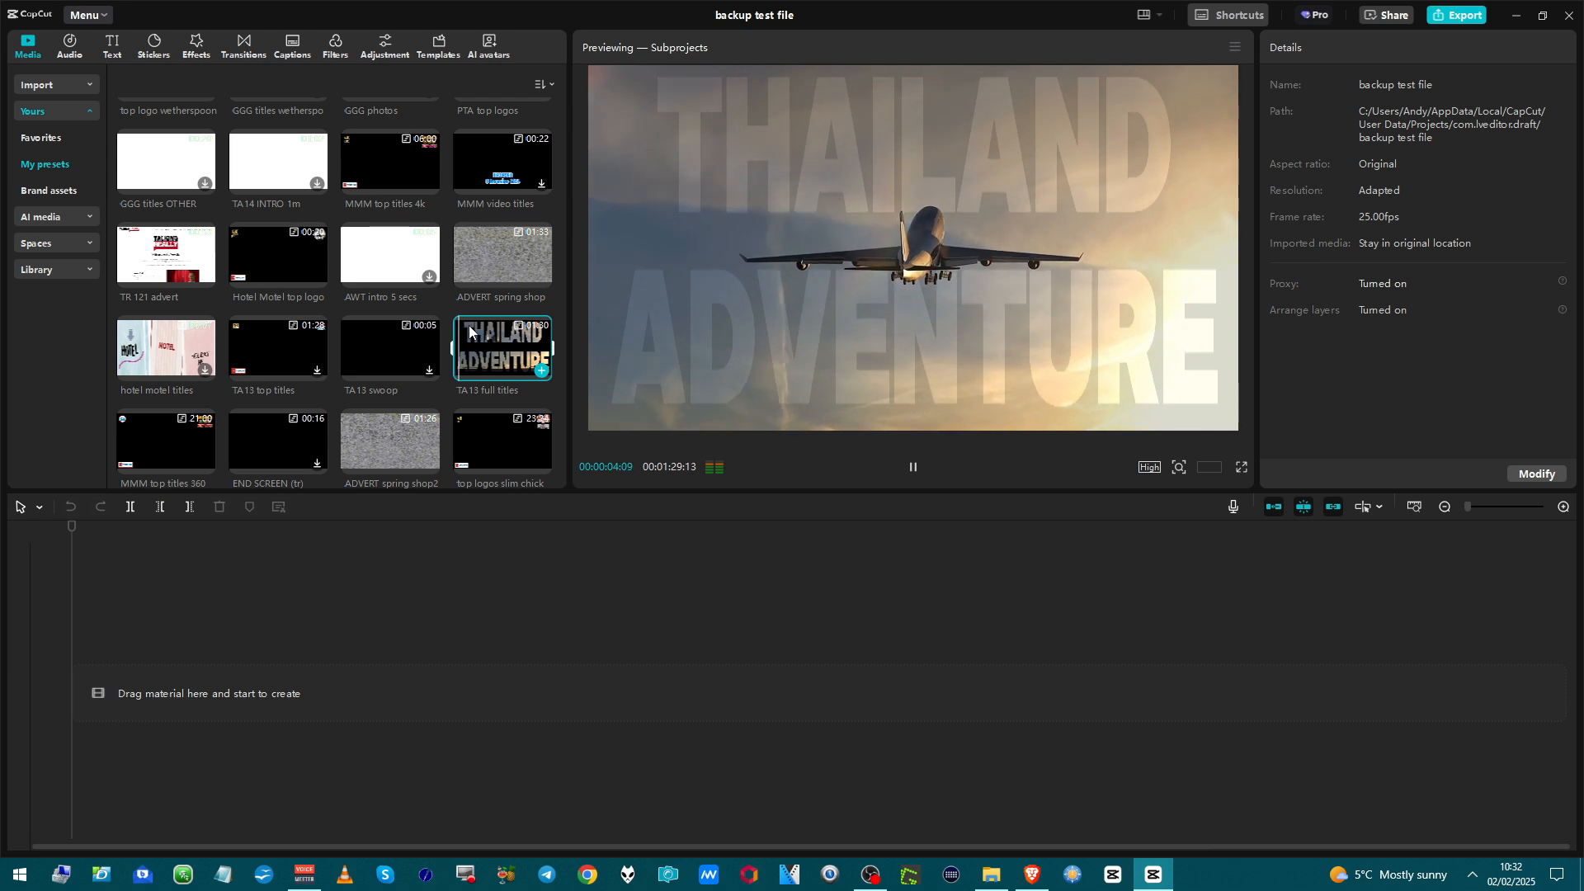
drag(473, 339, 166, 693)
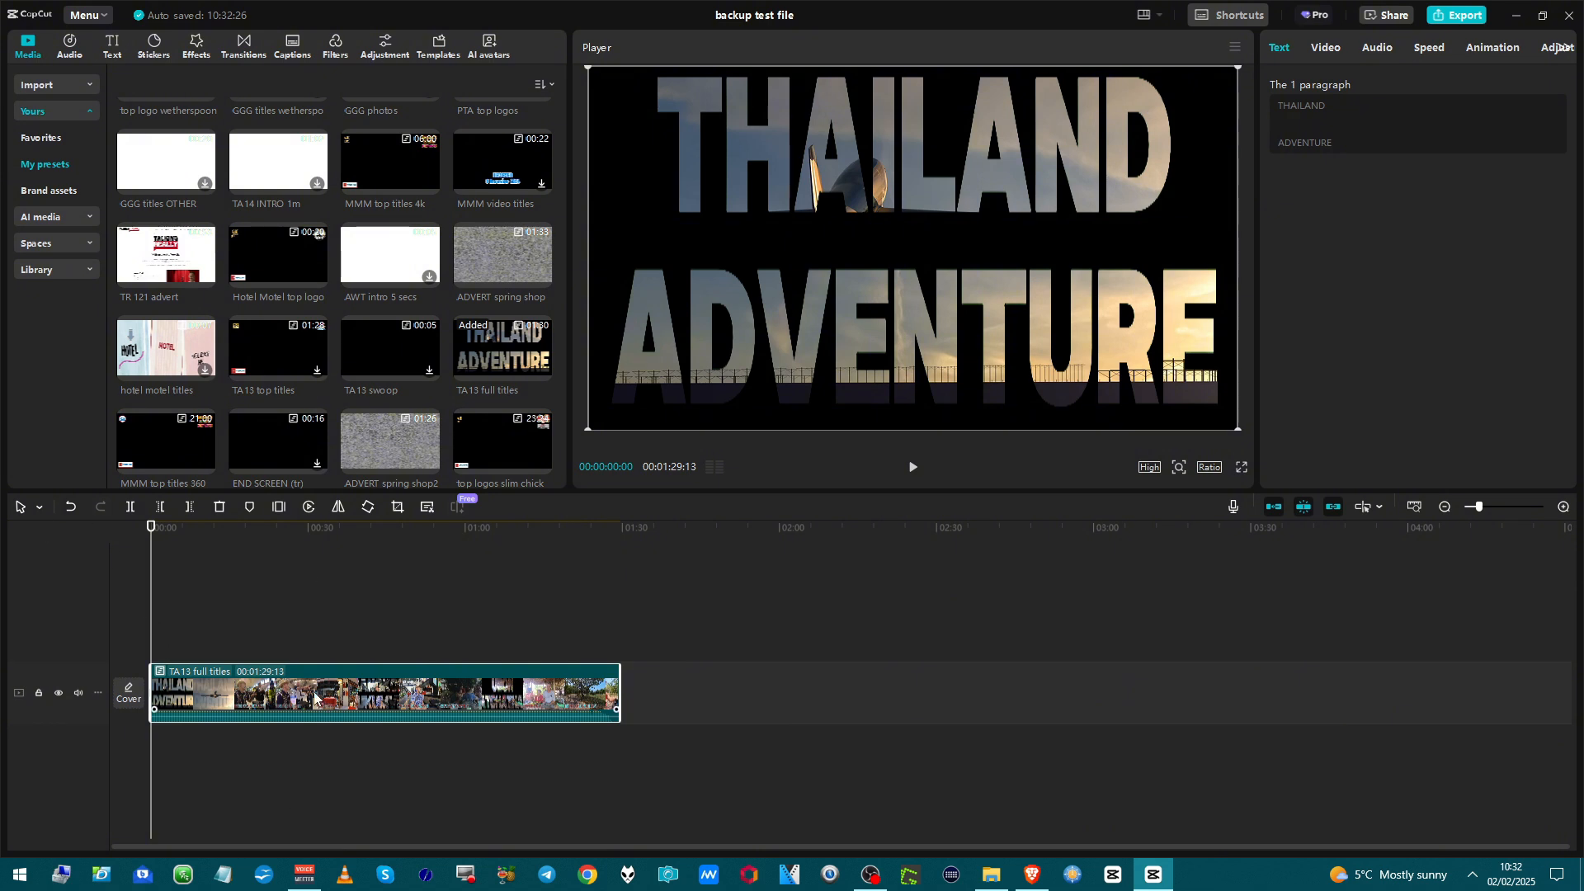
- Play the "TA13 full titles" clip from about the one-minute mark to check its title sections
click(460, 691)
key(space)
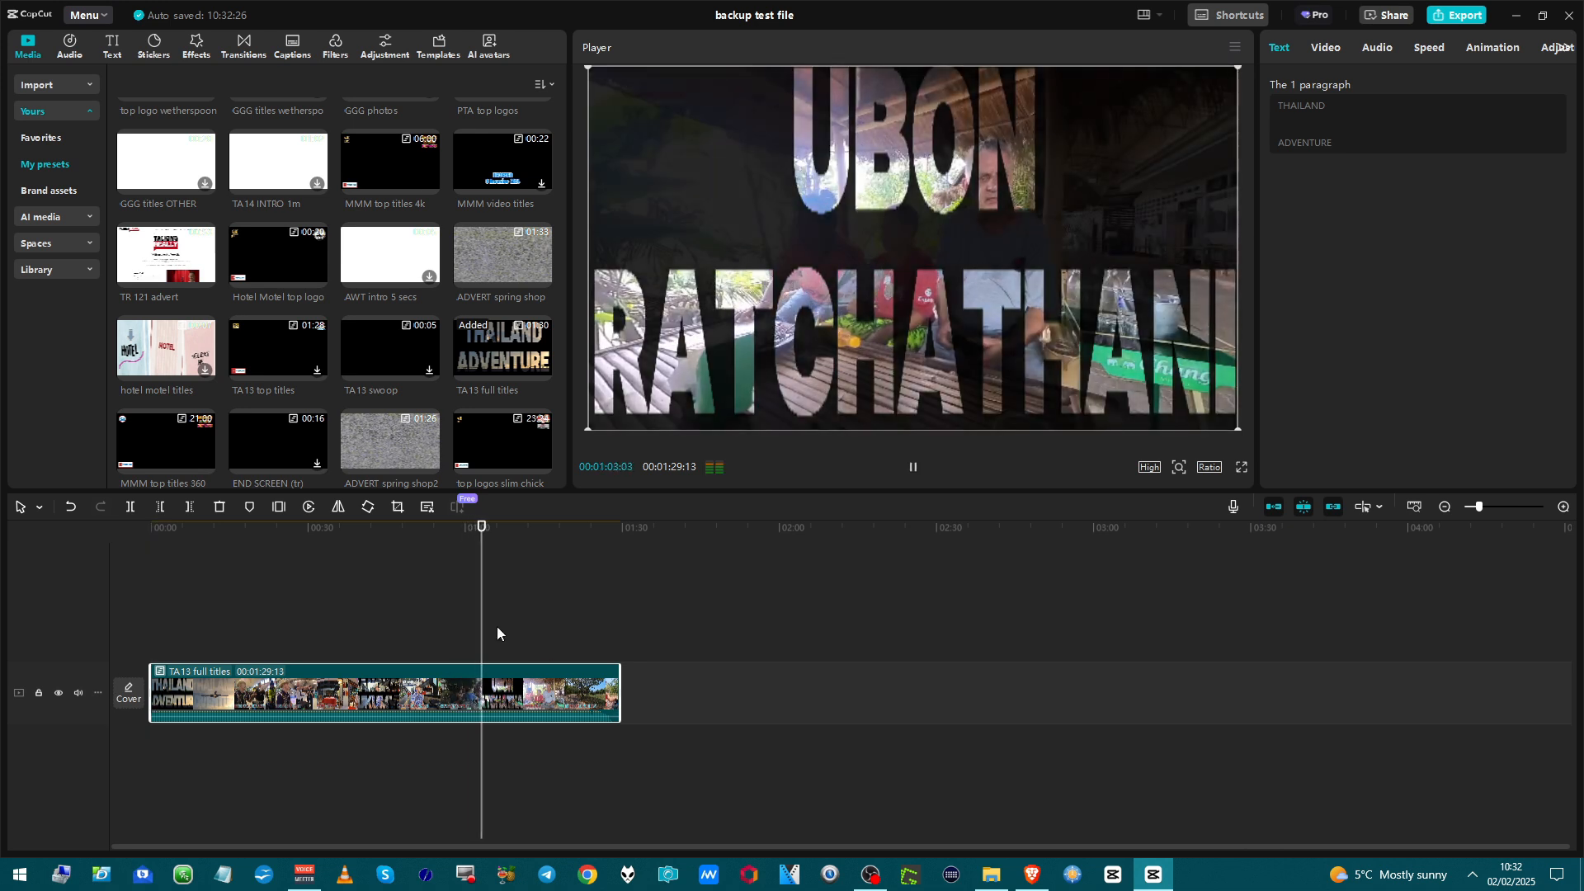
key(space)
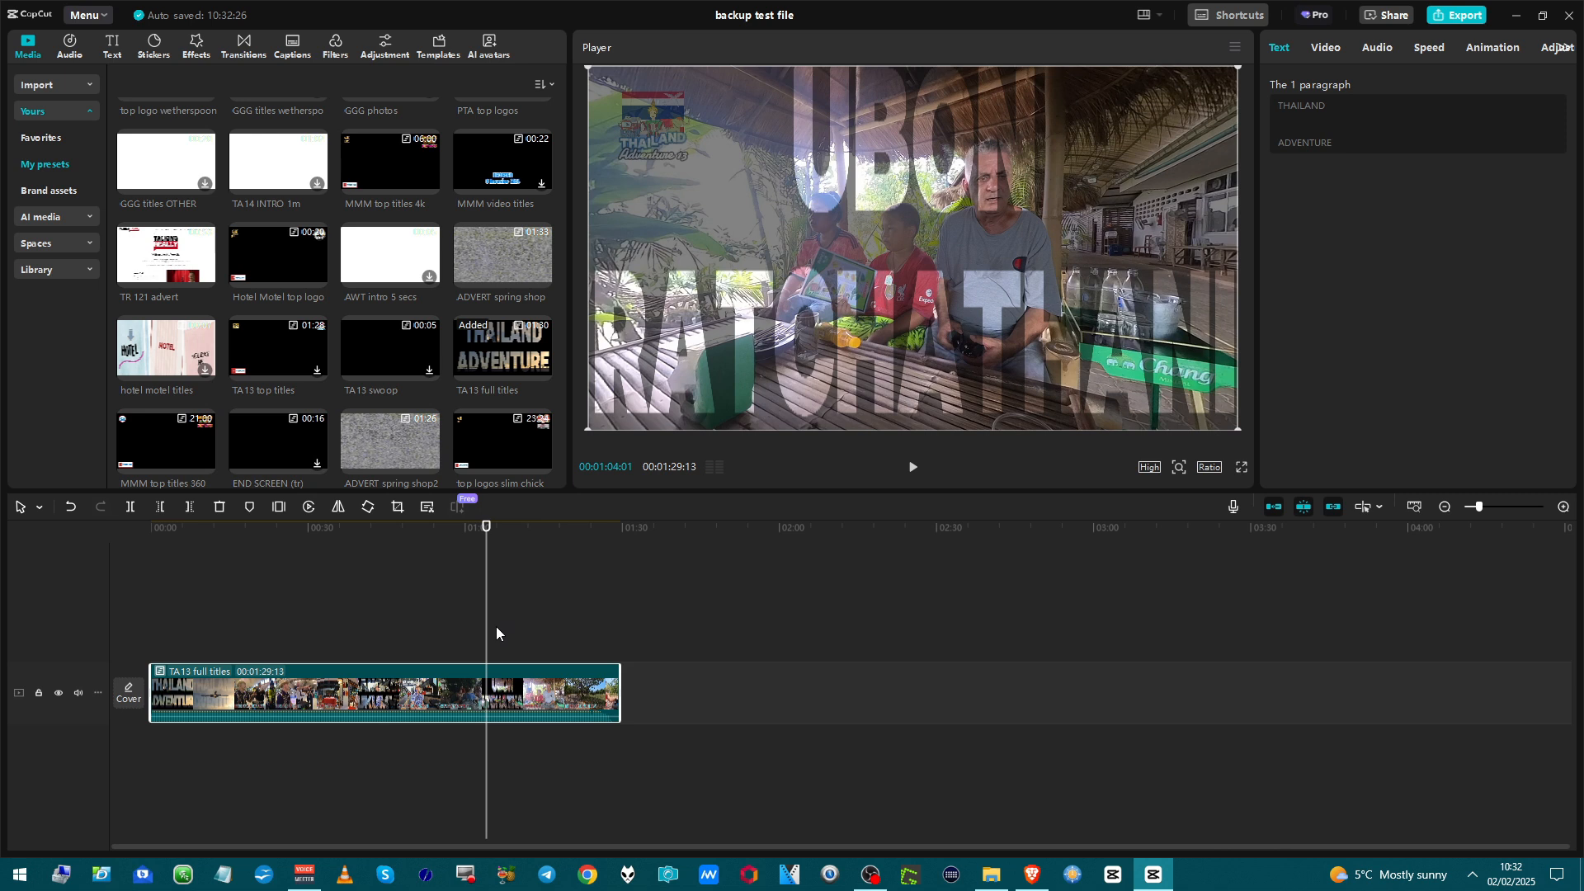
key(space)
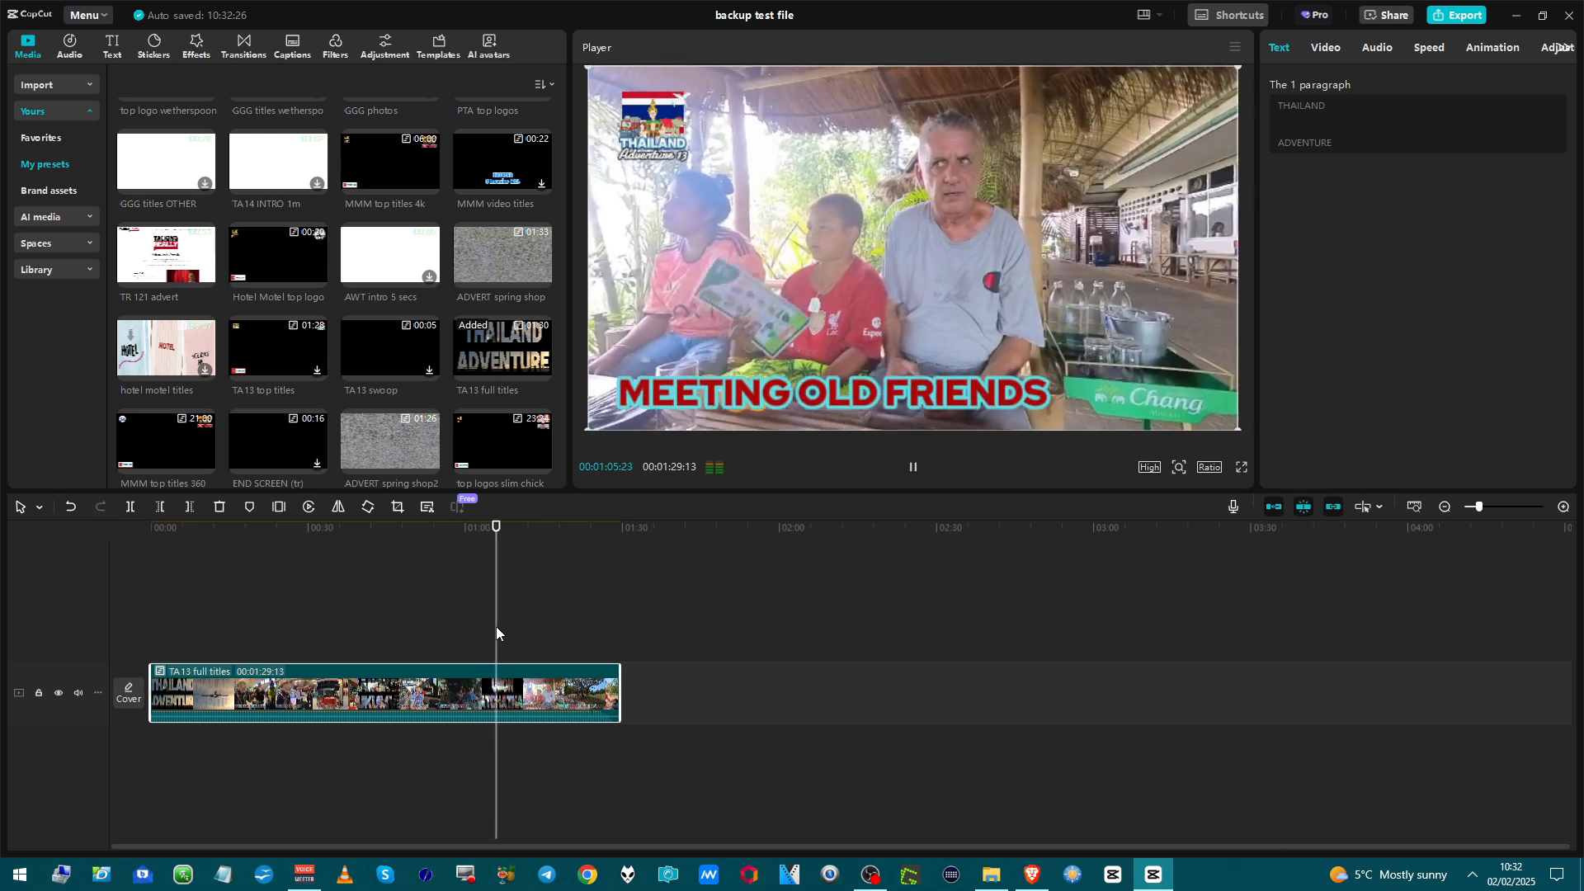
key(space)
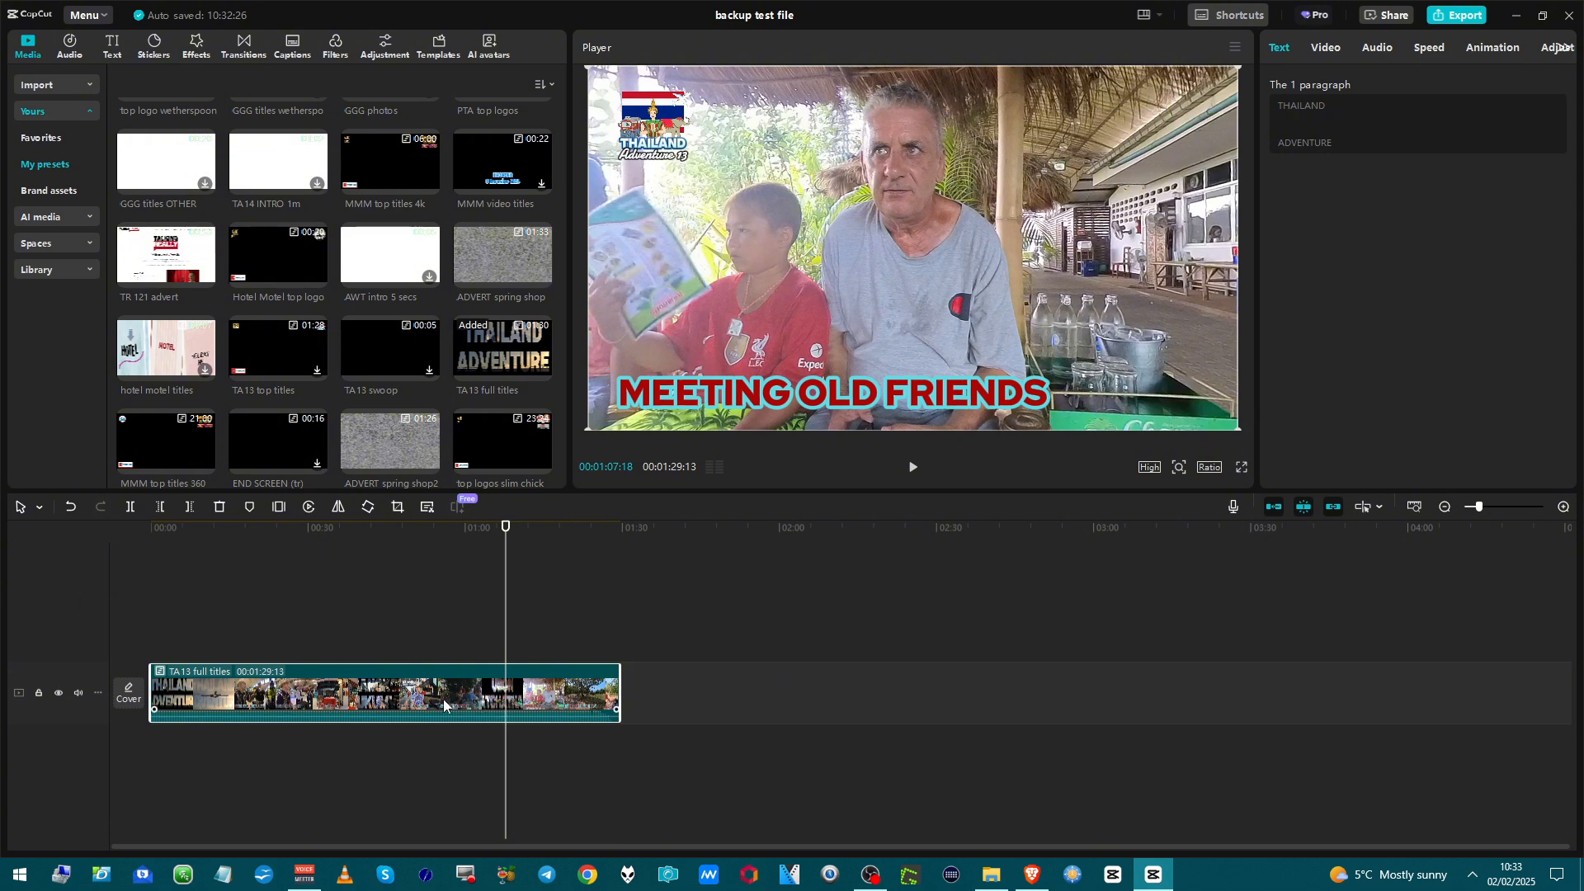
- Delete the "TA13 full titles" clip from the timeline
right_click(512, 693)
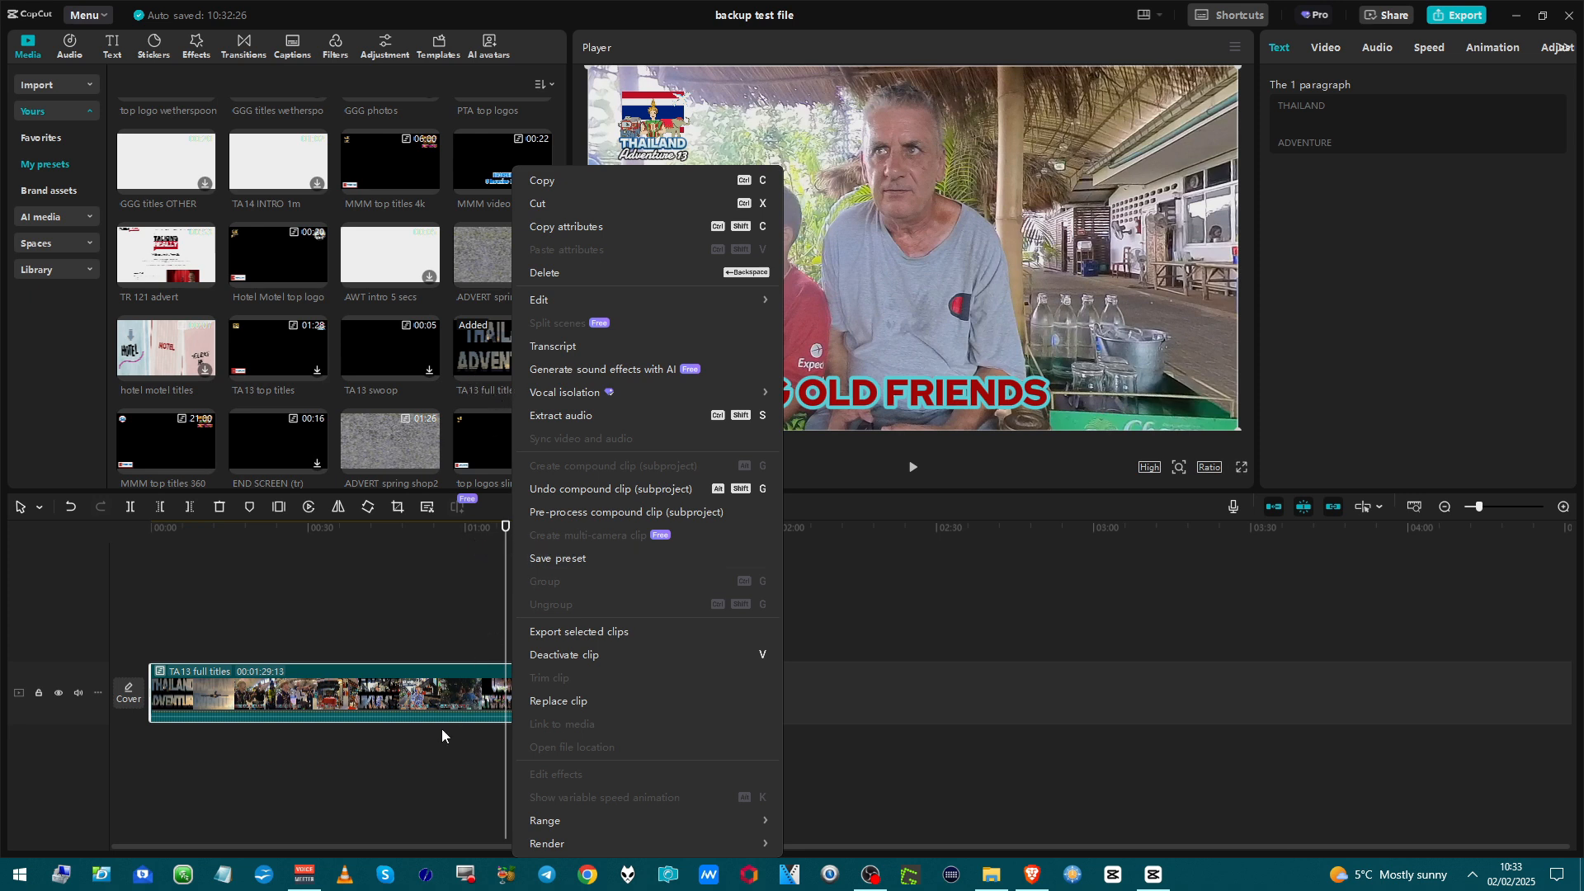
click(405, 703)
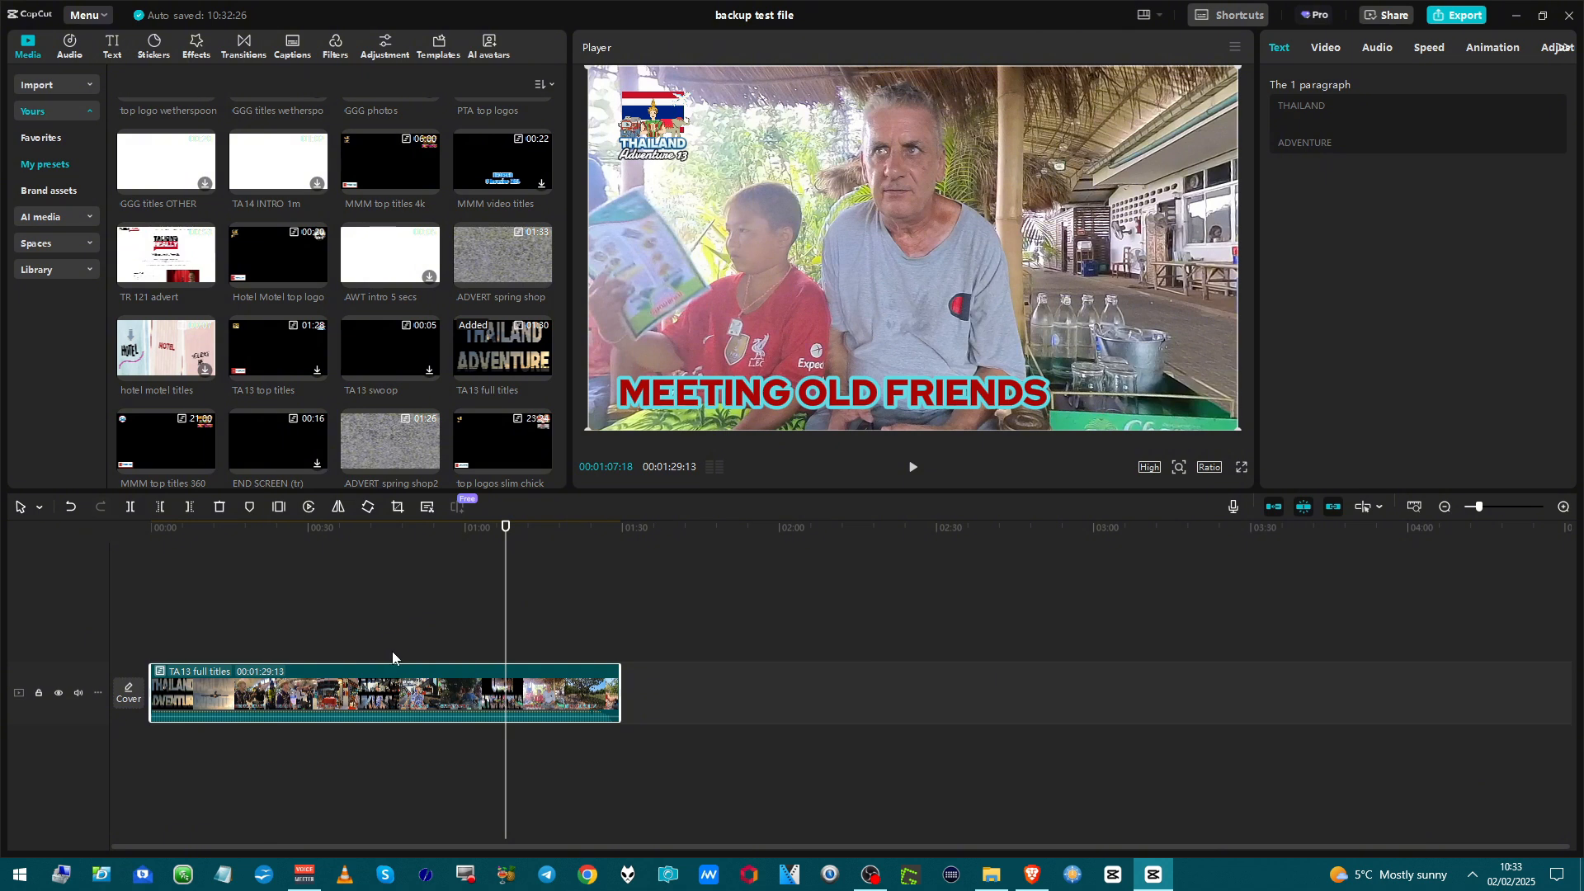
key(Delete)
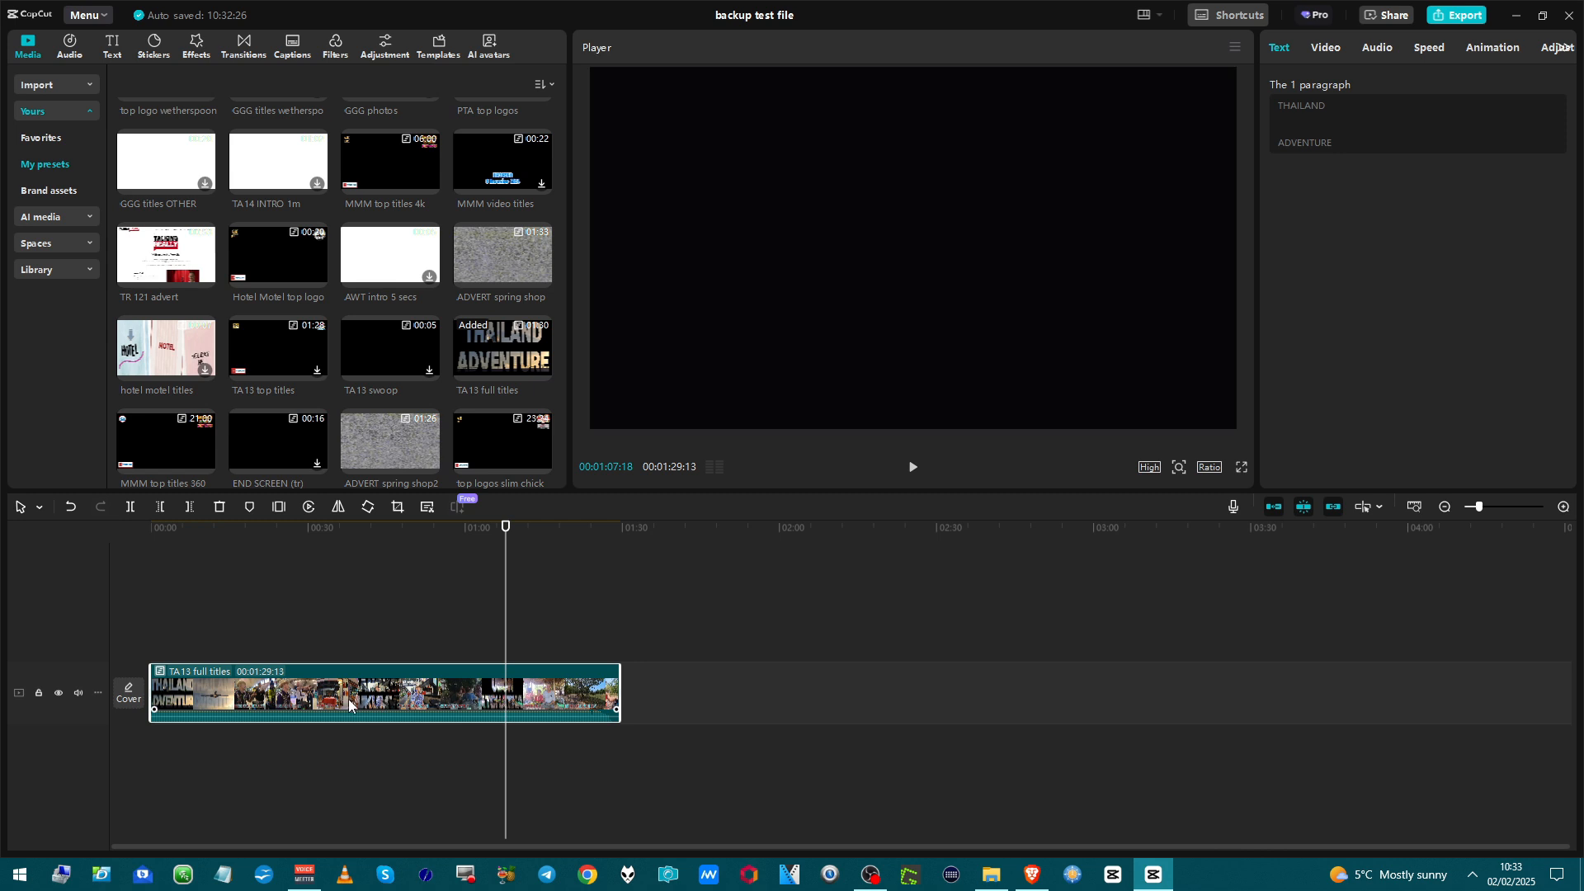
- Add the "GGG photos" preset at the start of the timeline and play it through
click(380, 328)
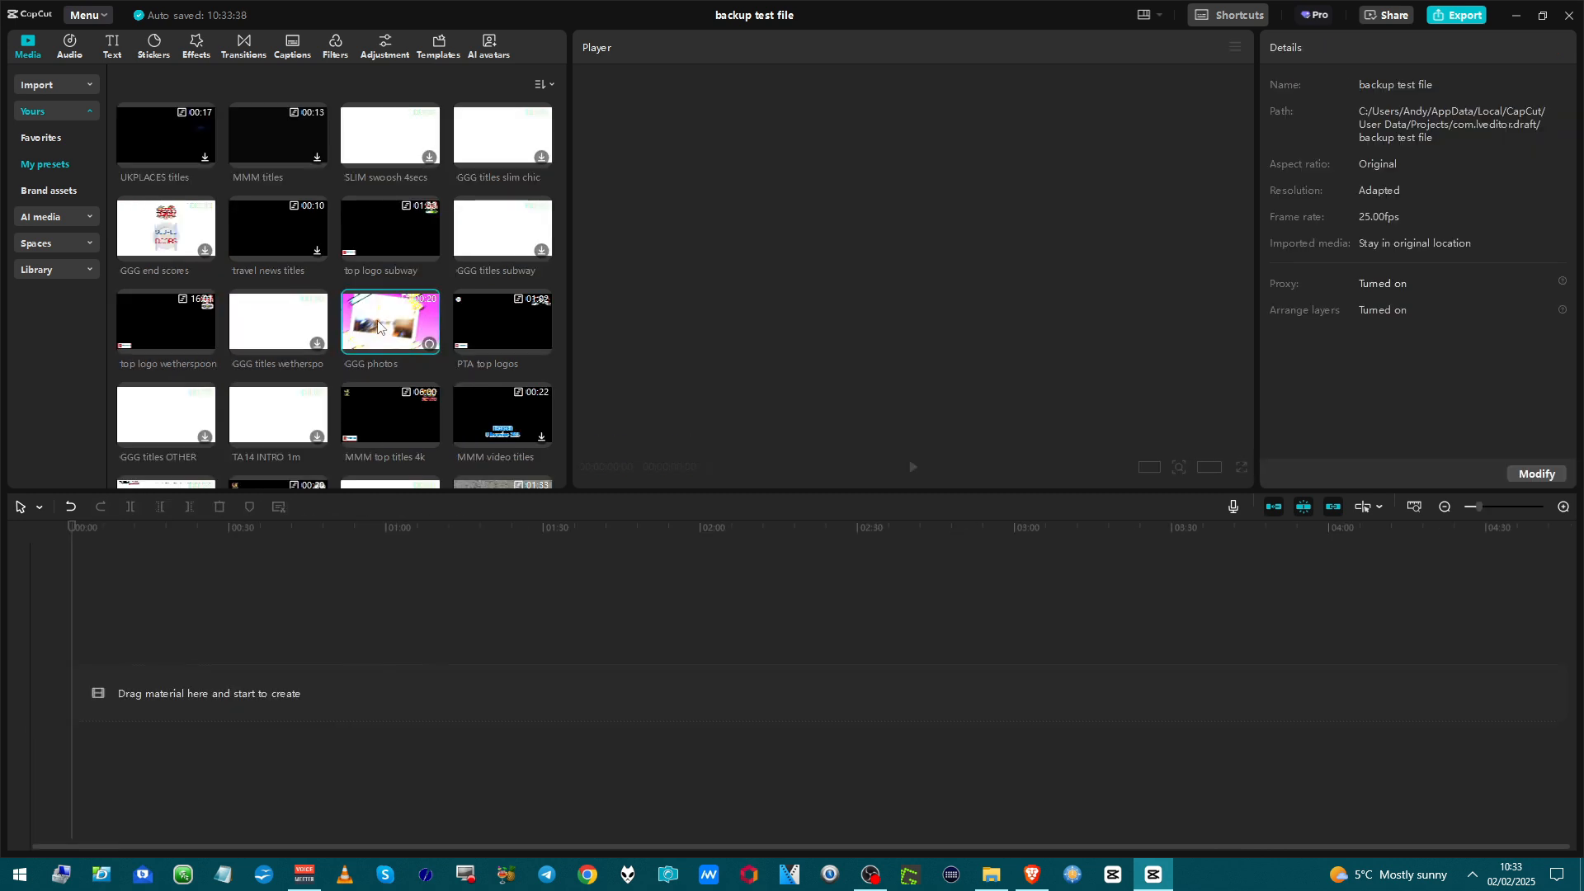
drag(401, 325, 209, 655)
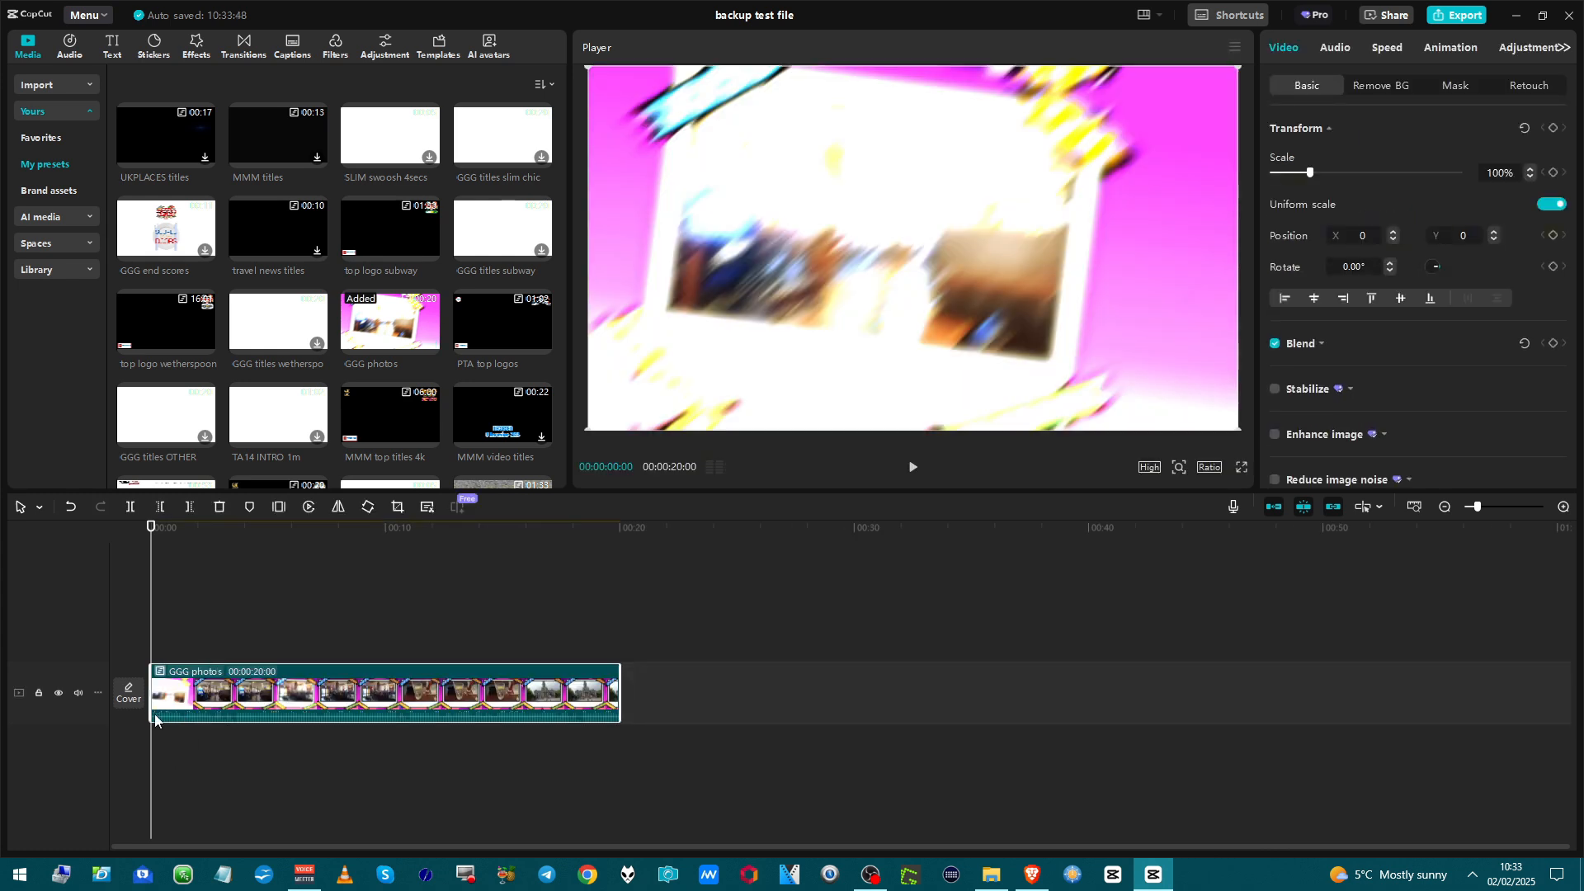
key(space)
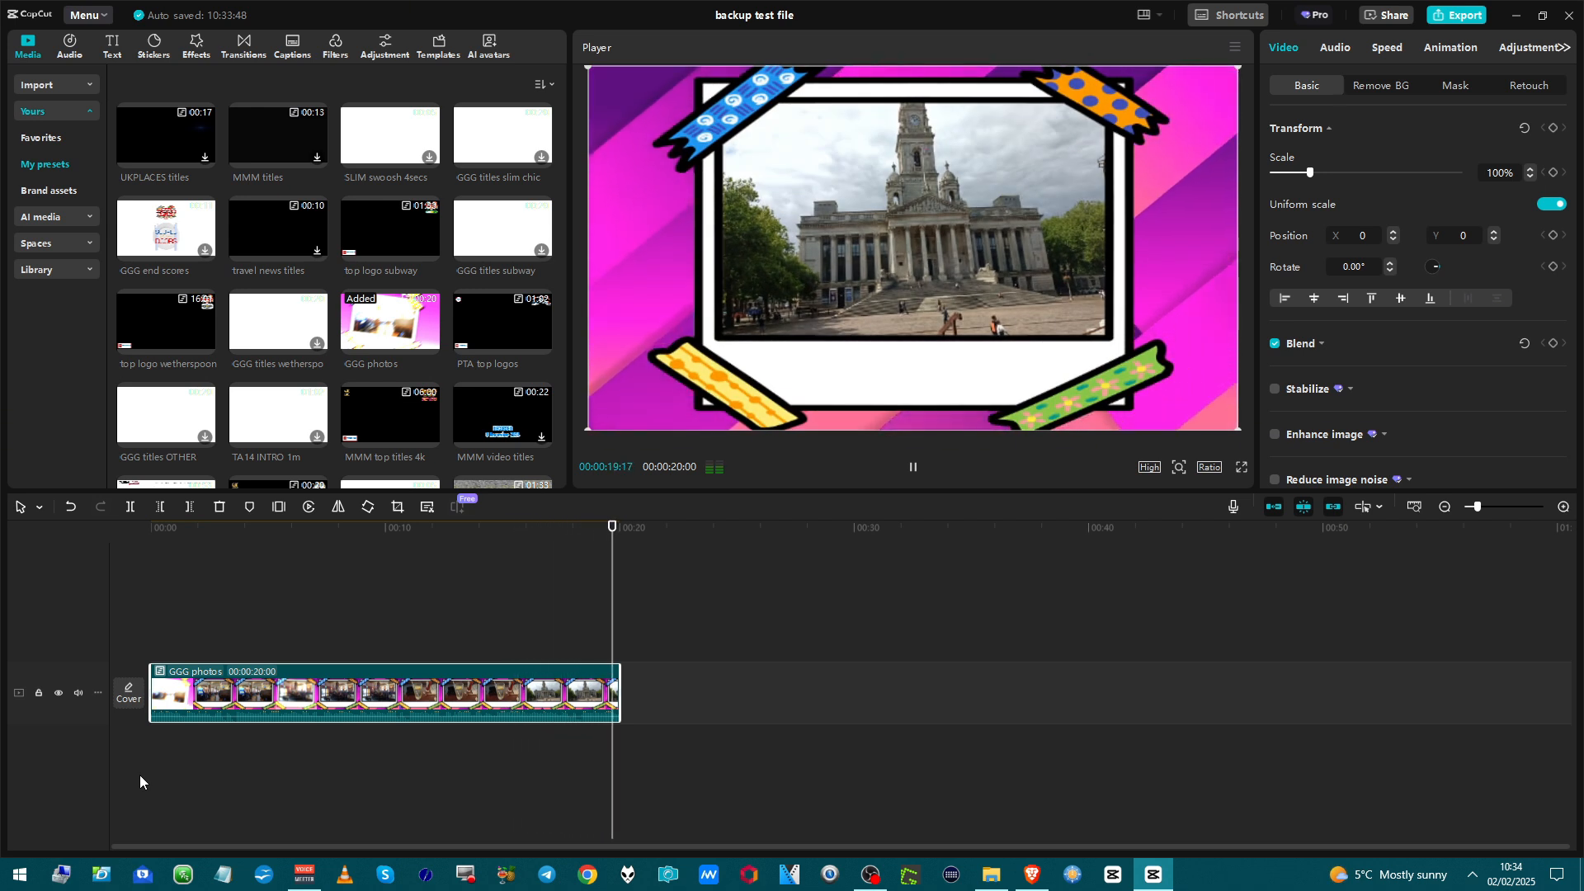
key(space)
key(space)
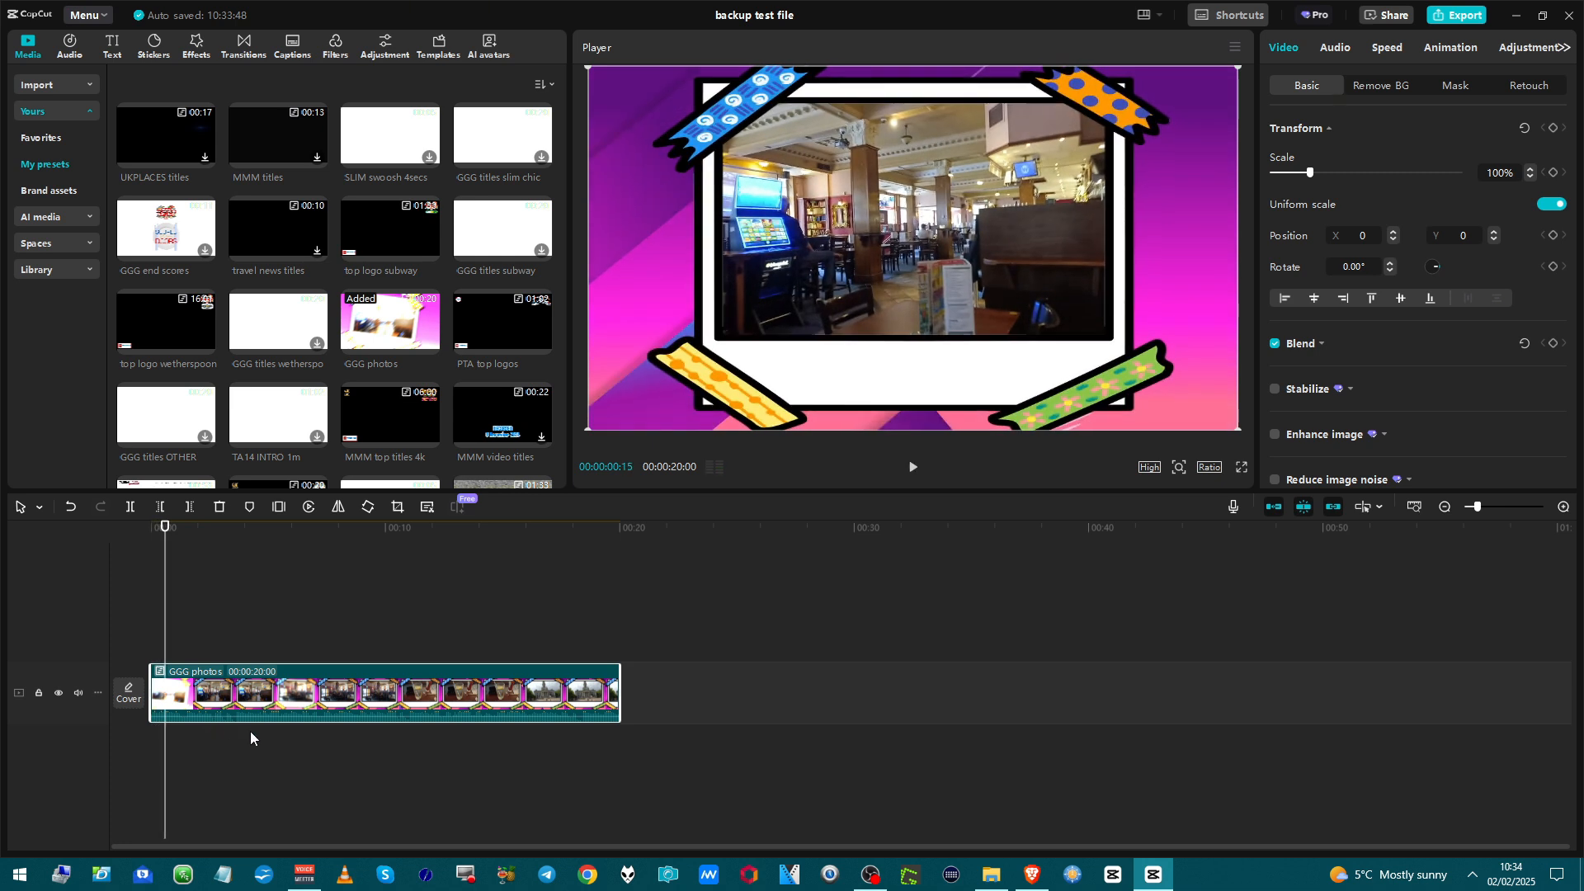
- Undo the compound clip of "GGG photos" to split it into its separate tracks and look over them
right_click(430, 703)
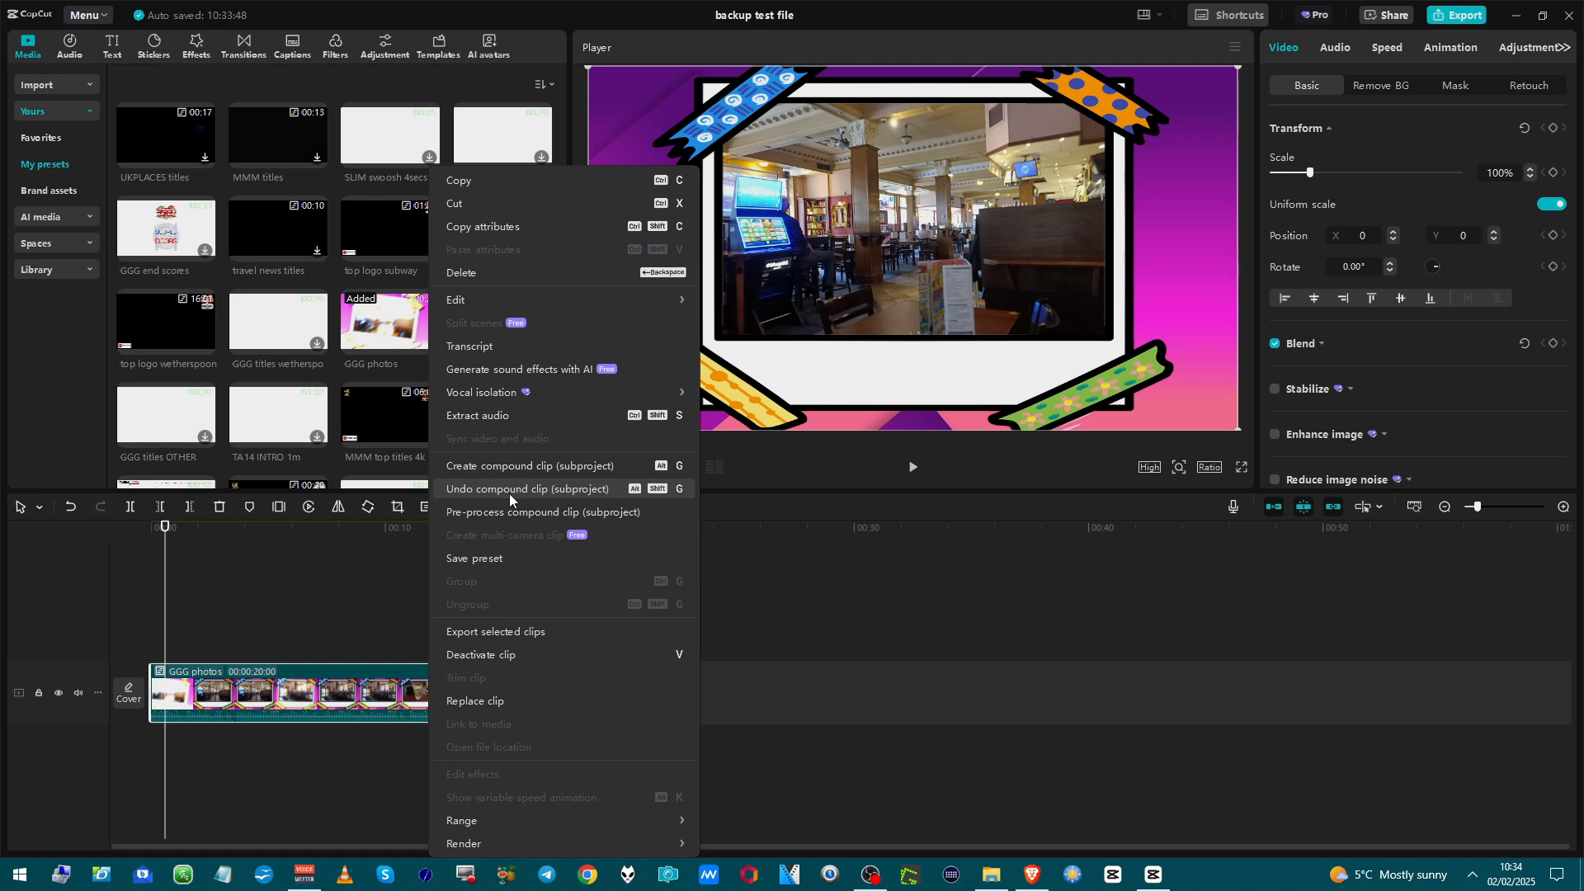
click(508, 493)
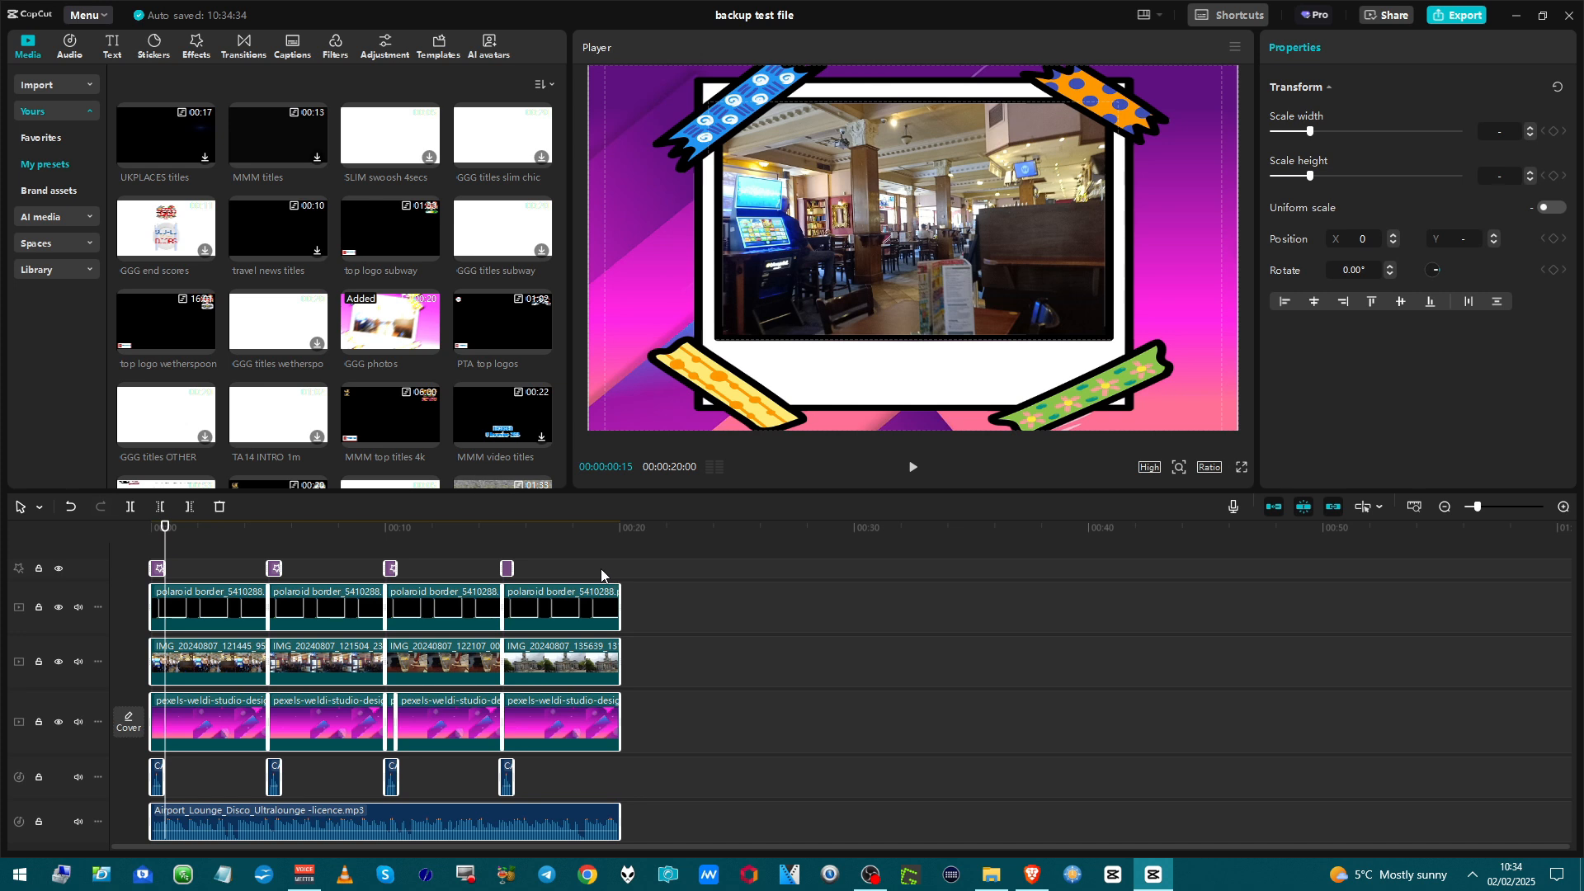
scroll(601, 568, down, 2)
scroll(588, 598, up, 2)
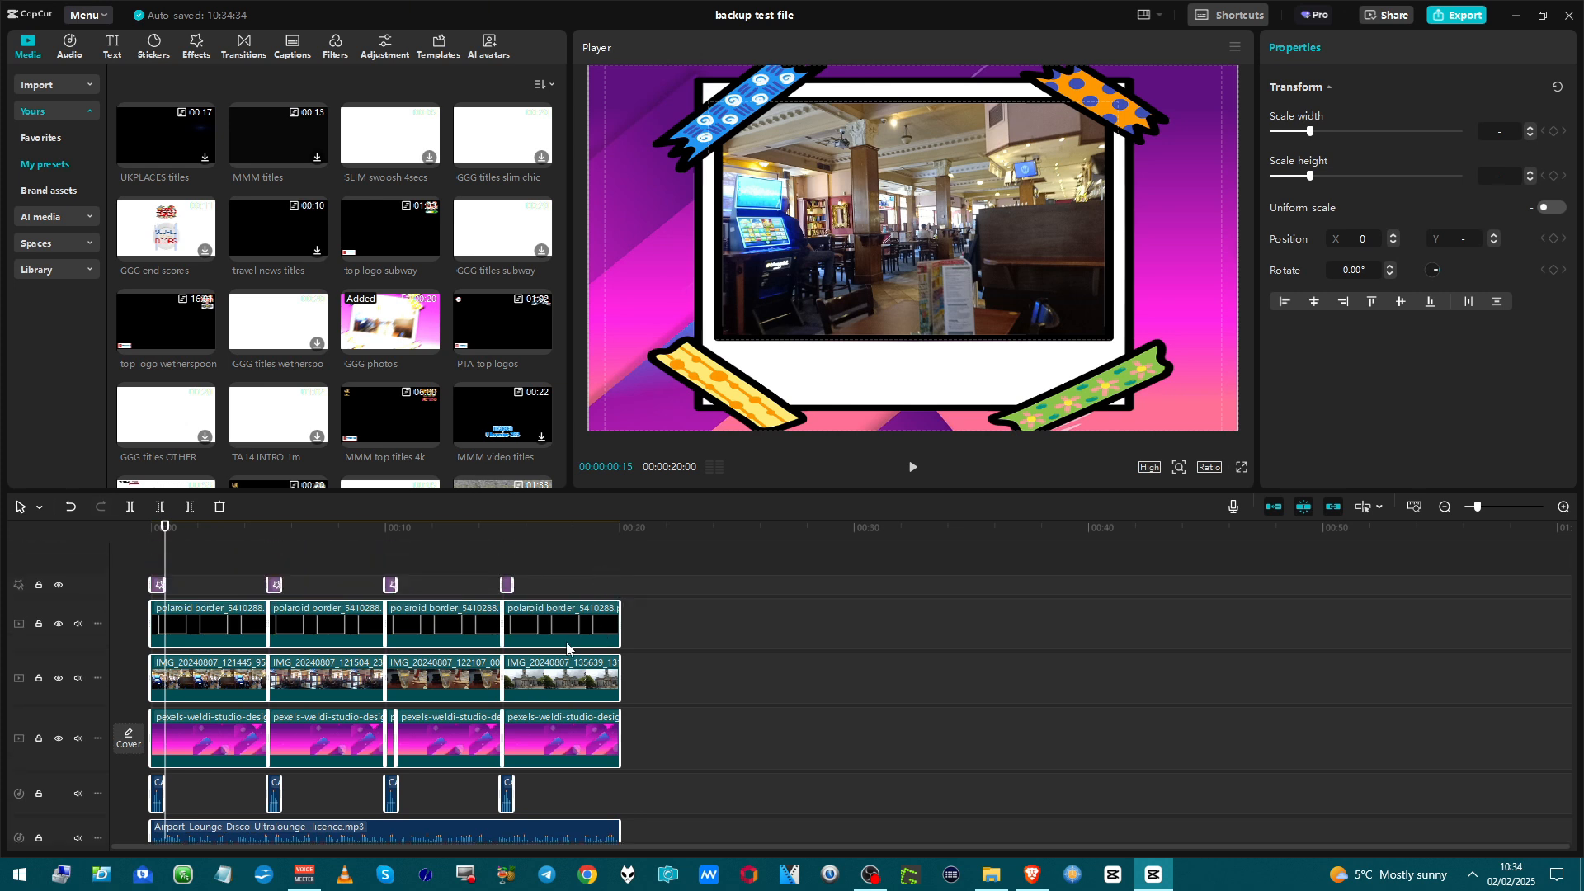
scroll(567, 649, down, 2)
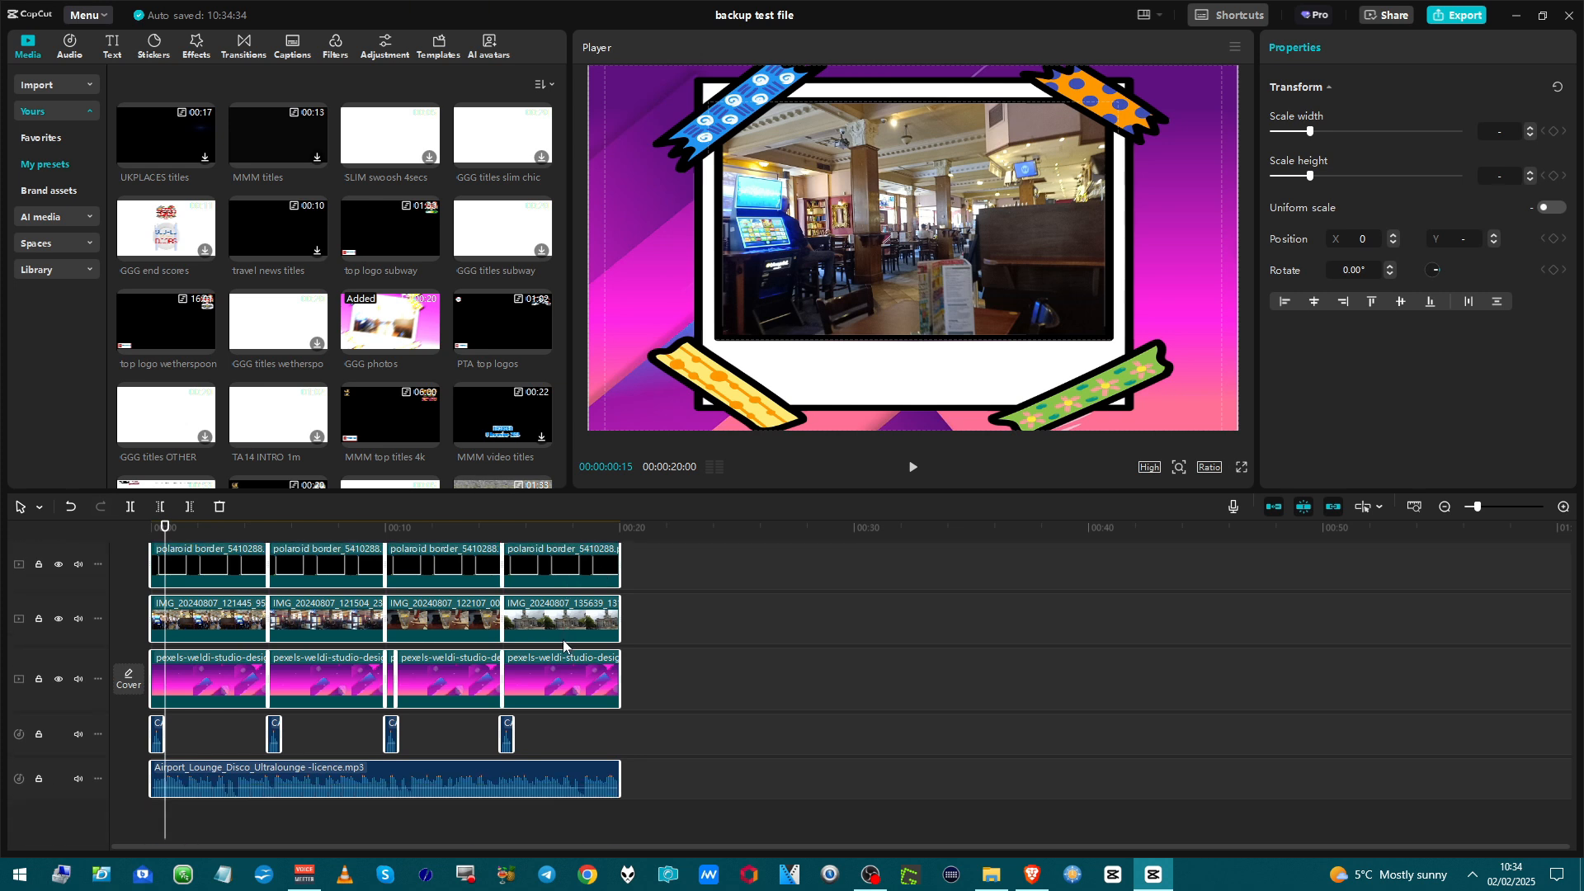
scroll(564, 651, up, 2)
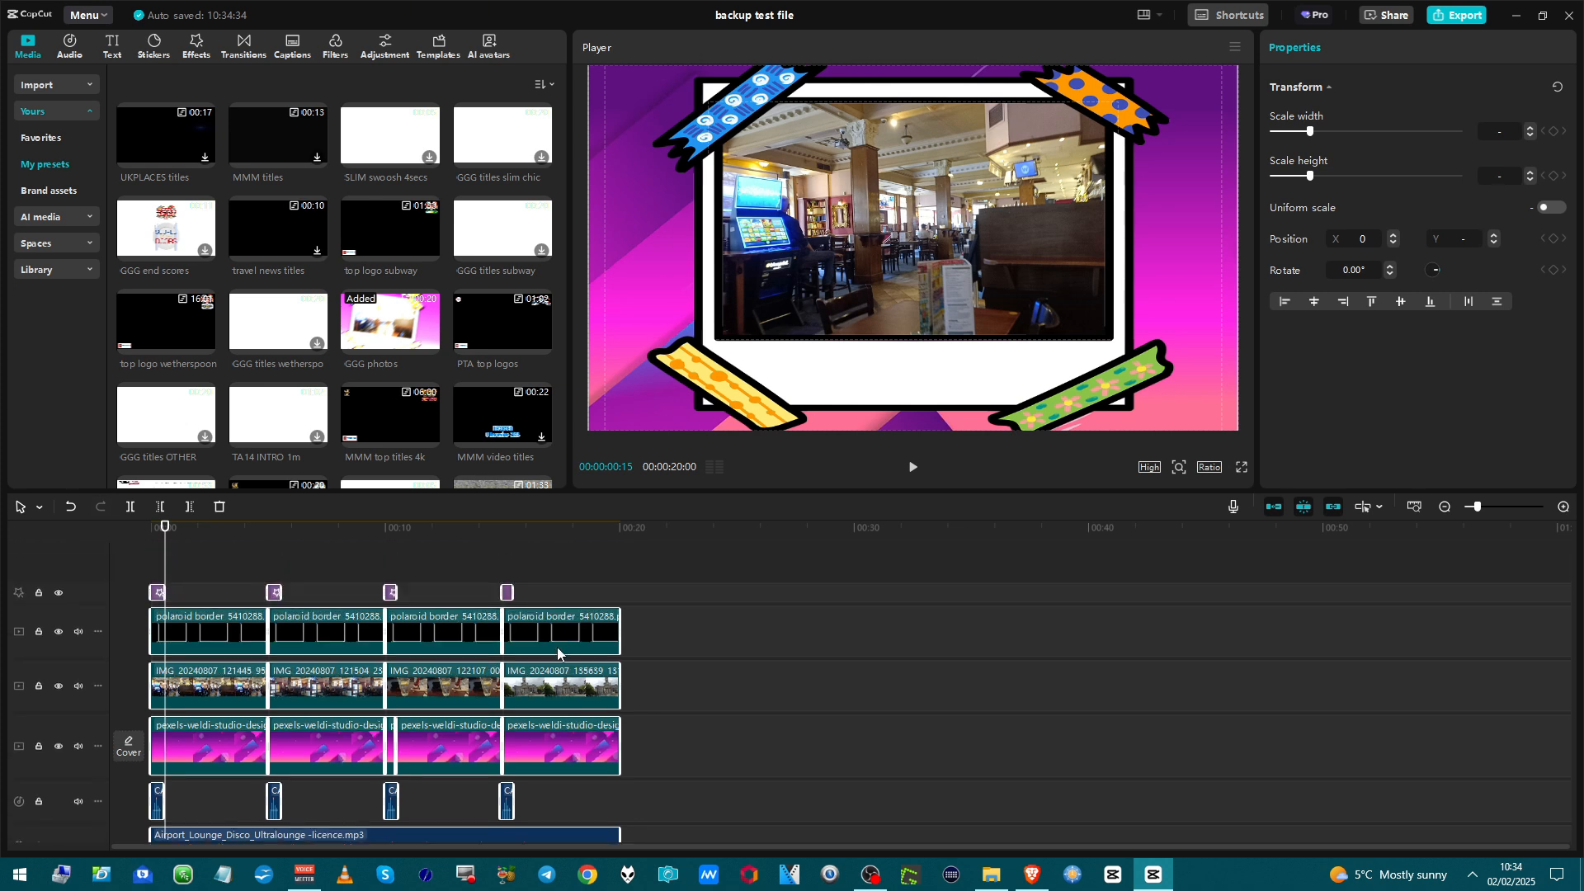
- Import the image mvst-screen.png into the project's media
click(188, 689)
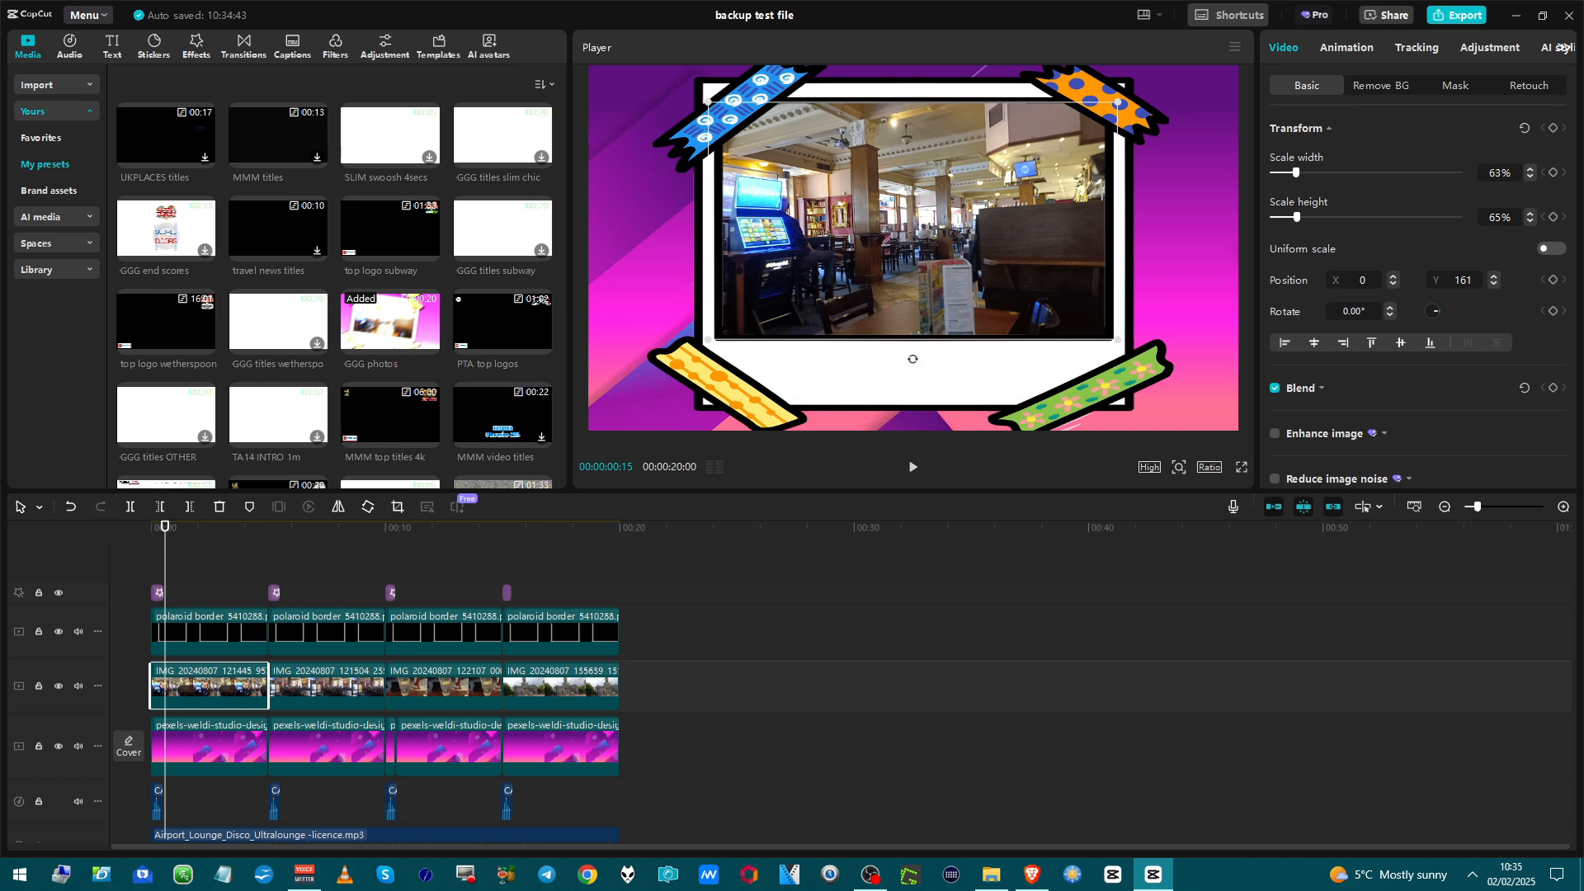
click(39, 87)
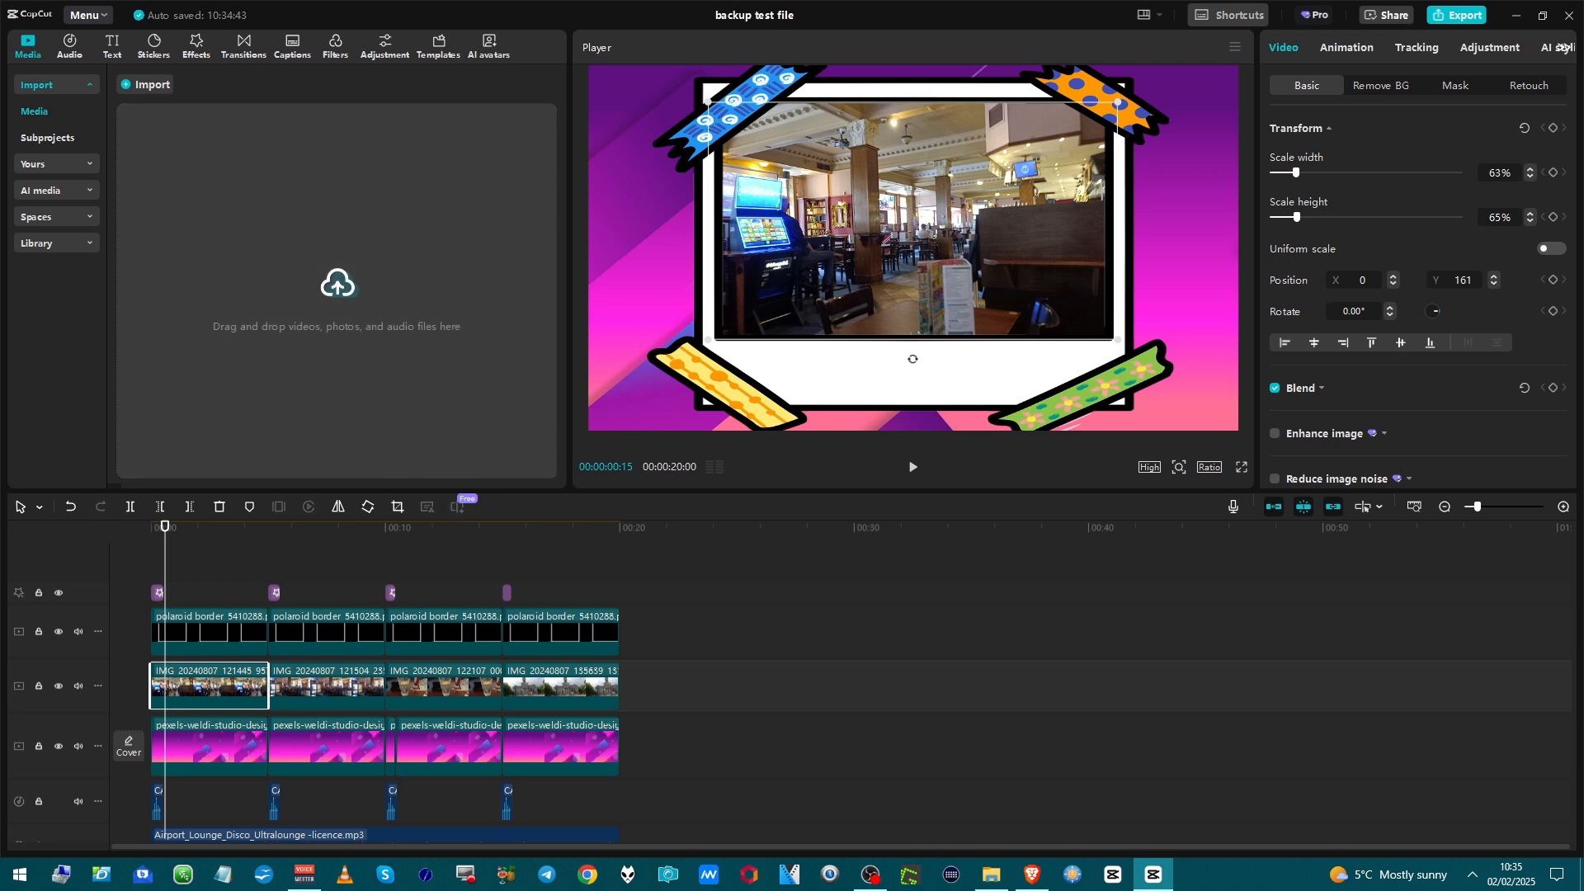
drag(0, 396, 180, 317)
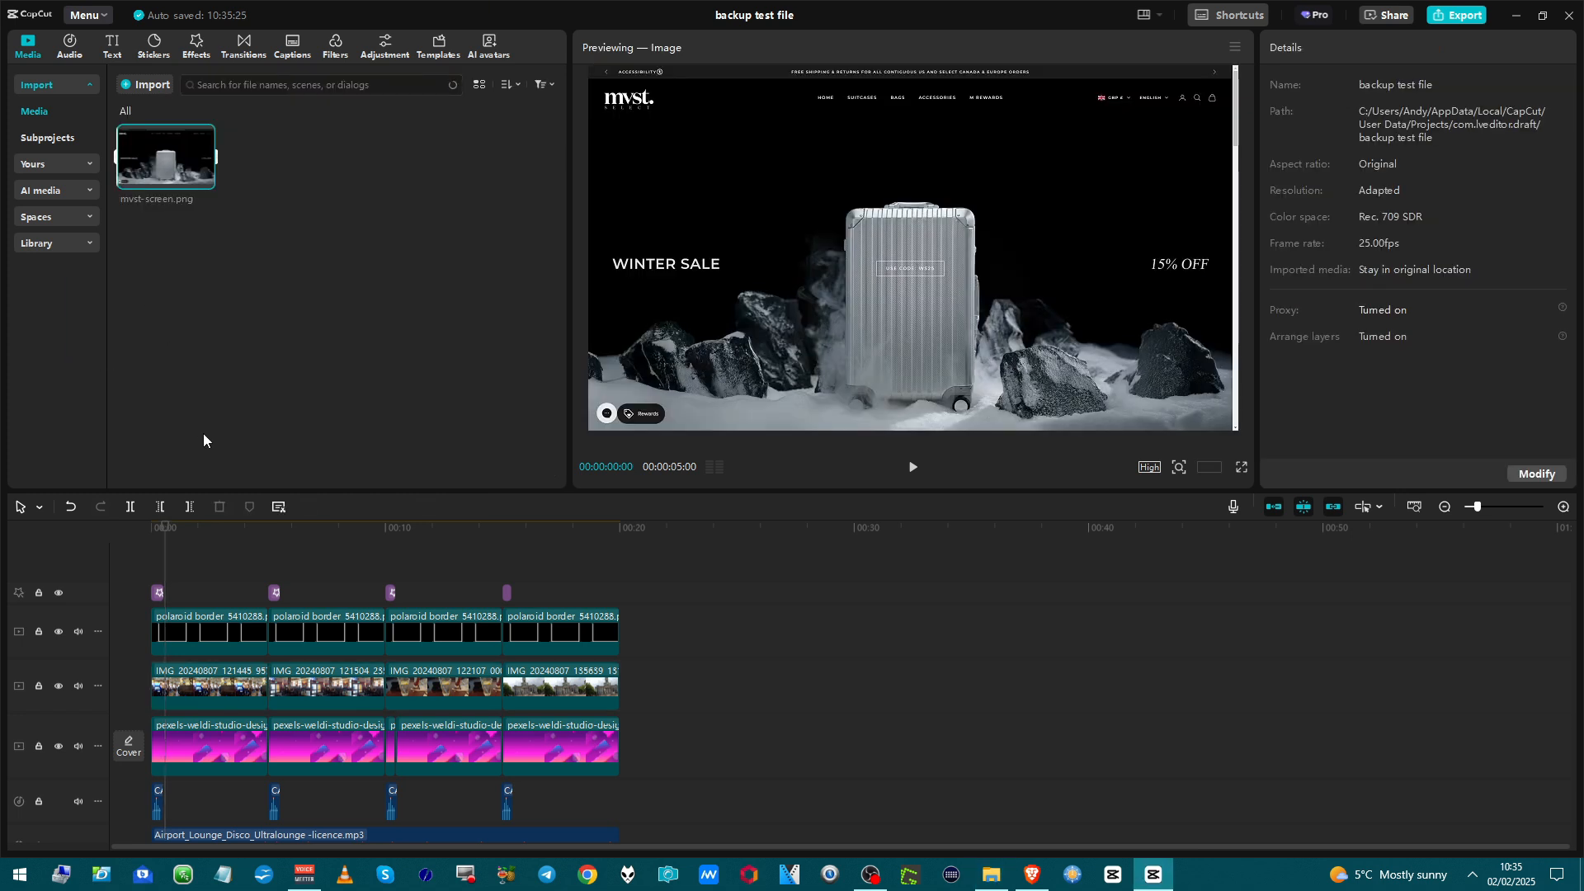
- Replace the first photo clip with mvst-screen.png, keeping the original video effect
click(203, 694)
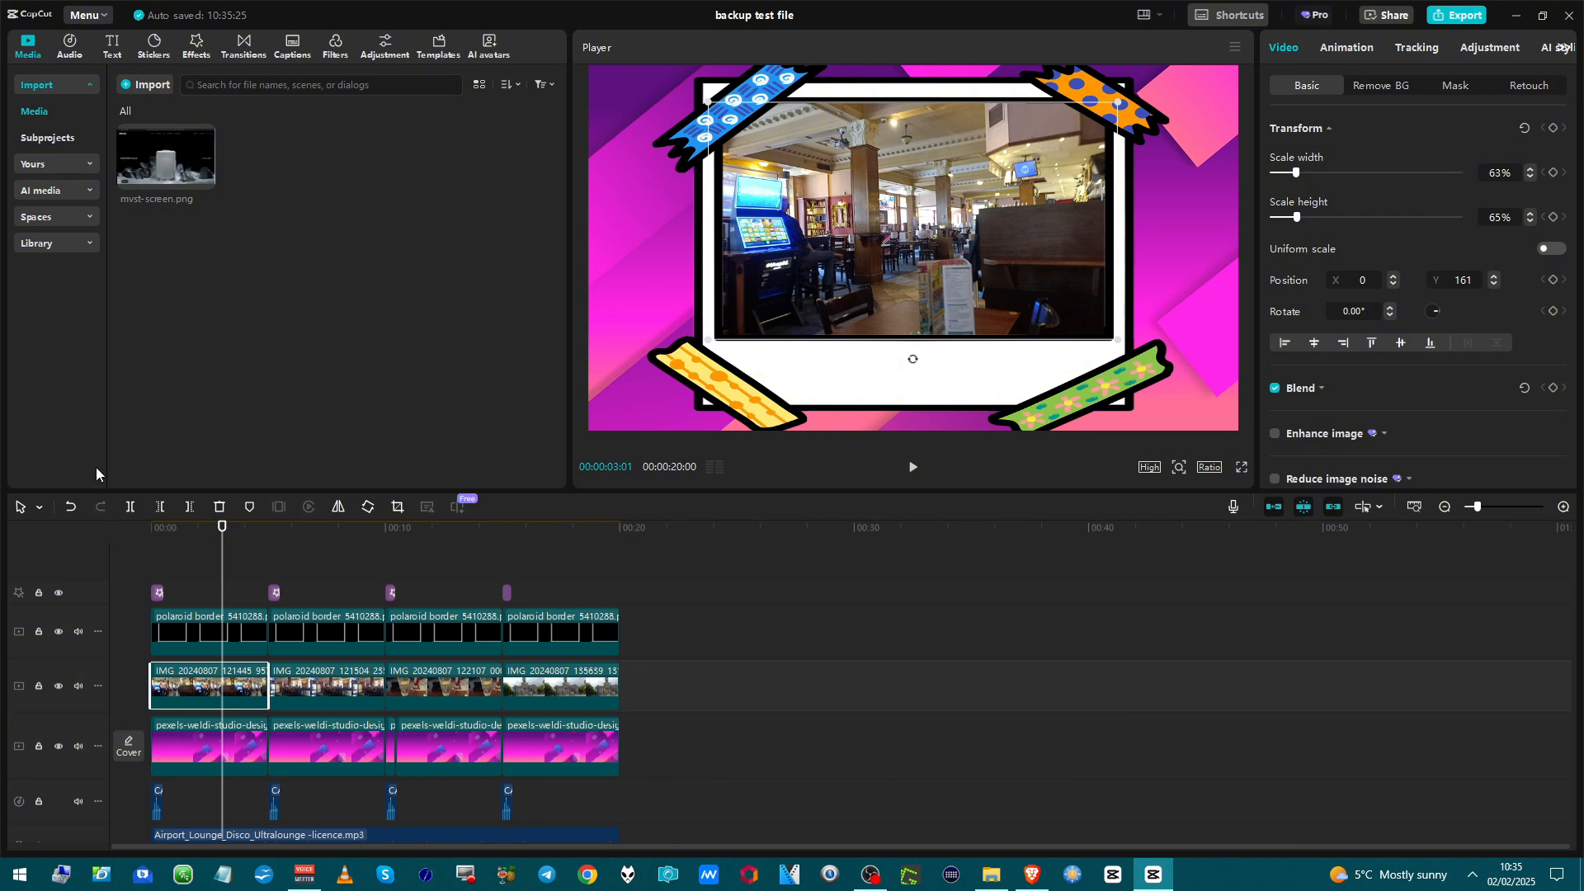
drag(203, 176, 177, 681)
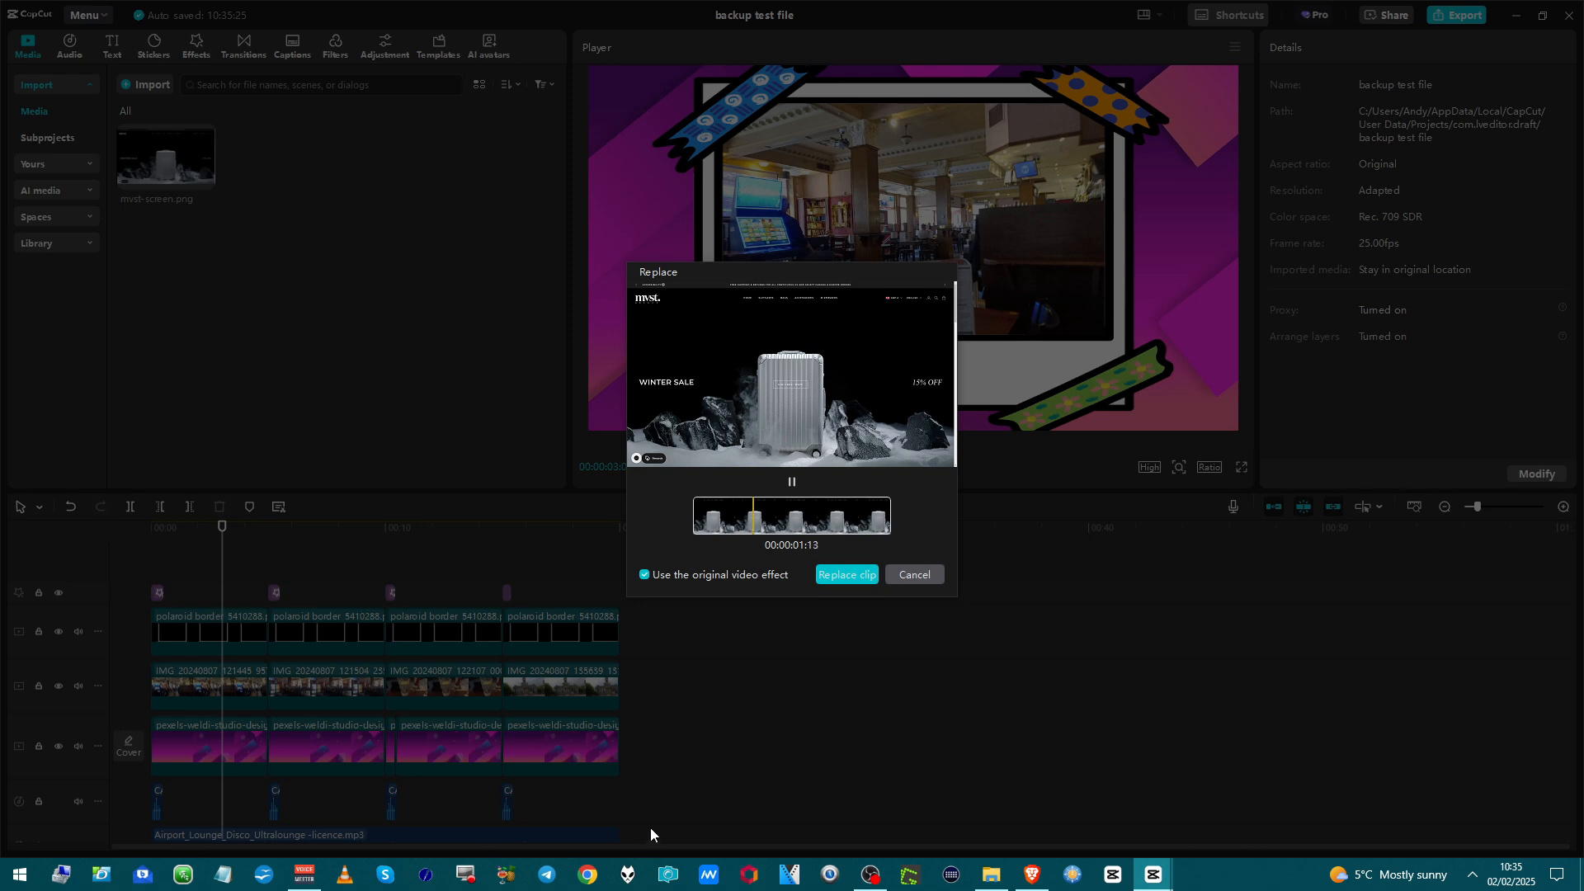
click(848, 582)
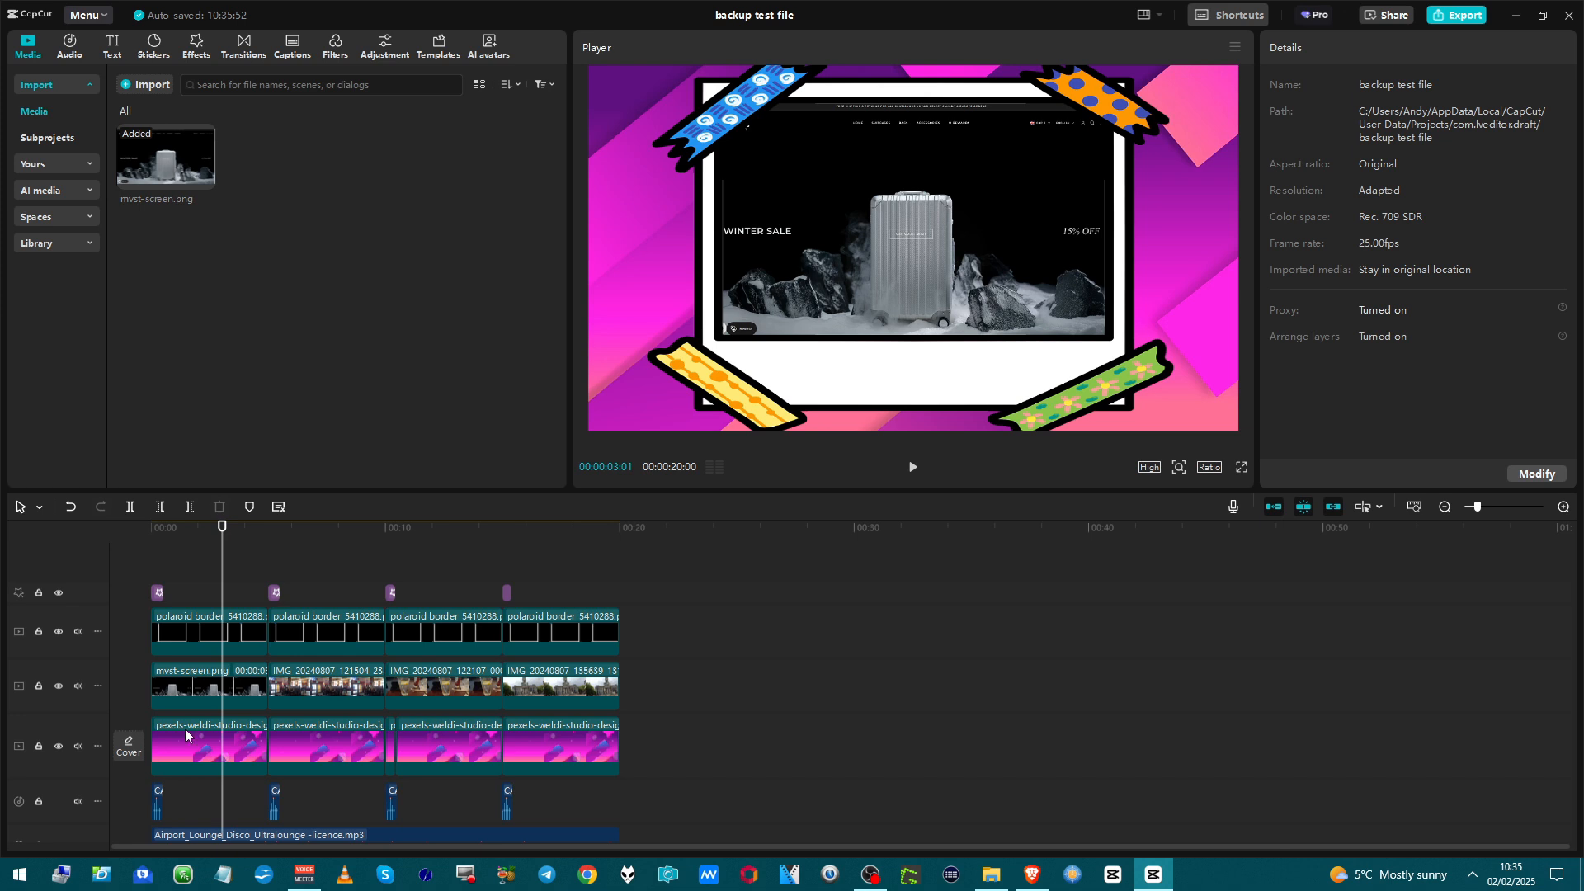
- Play the sequence from the start until just after the second photo appears to check the replaced image
click(147, 561)
key(space)
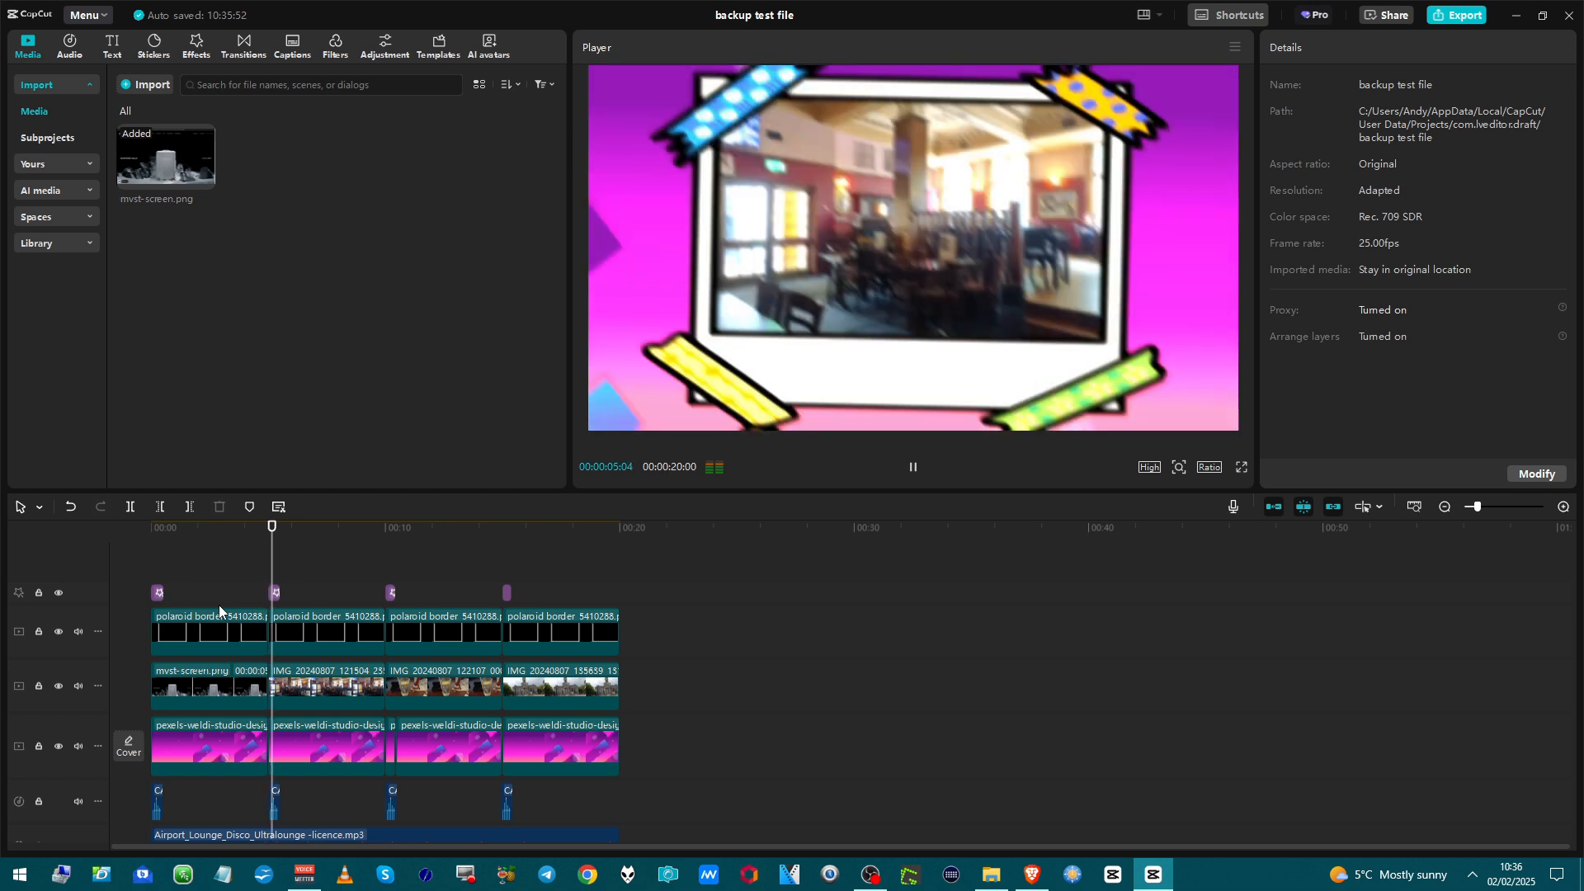
key(space)
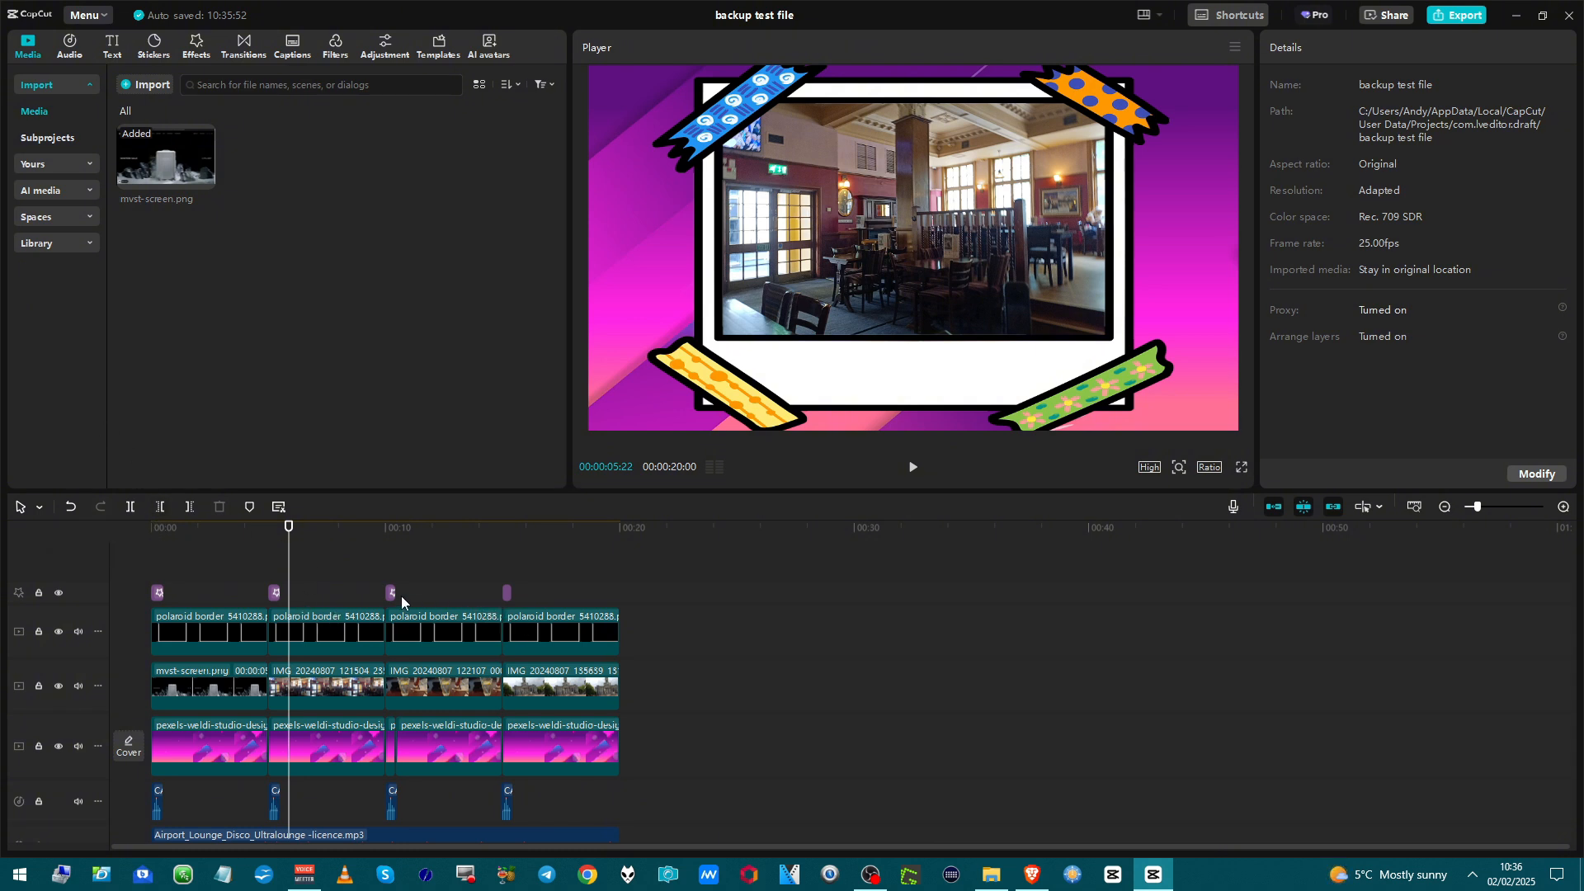
- Select the clips and sound effects of the third and fourth photos on every track, leaving out the music
drag(389, 576, 526, 829)
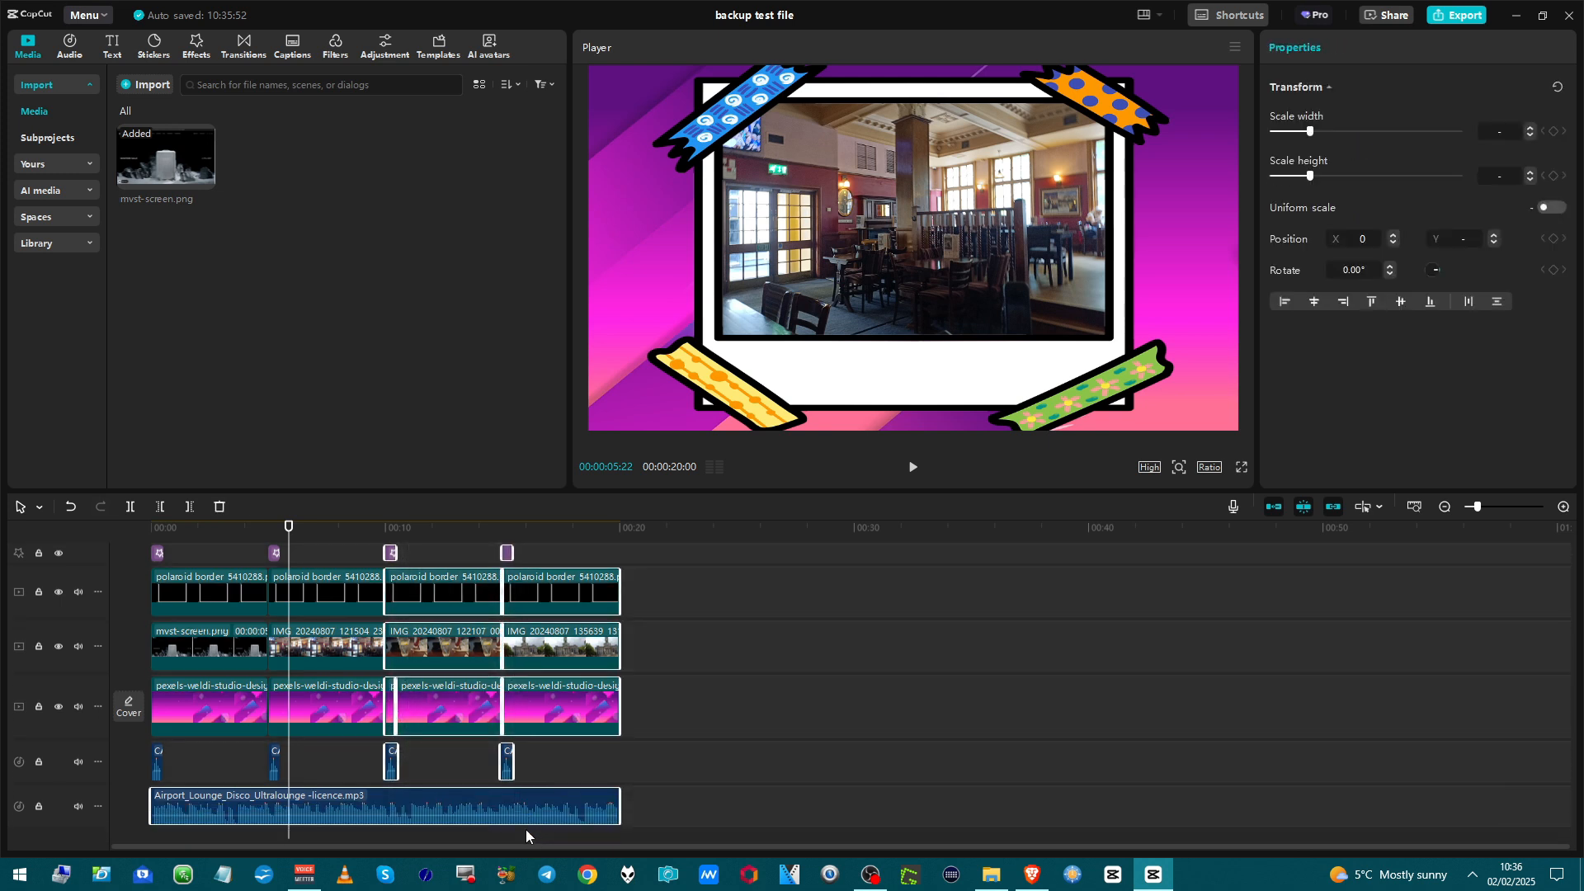
ctrl+click(508, 801)
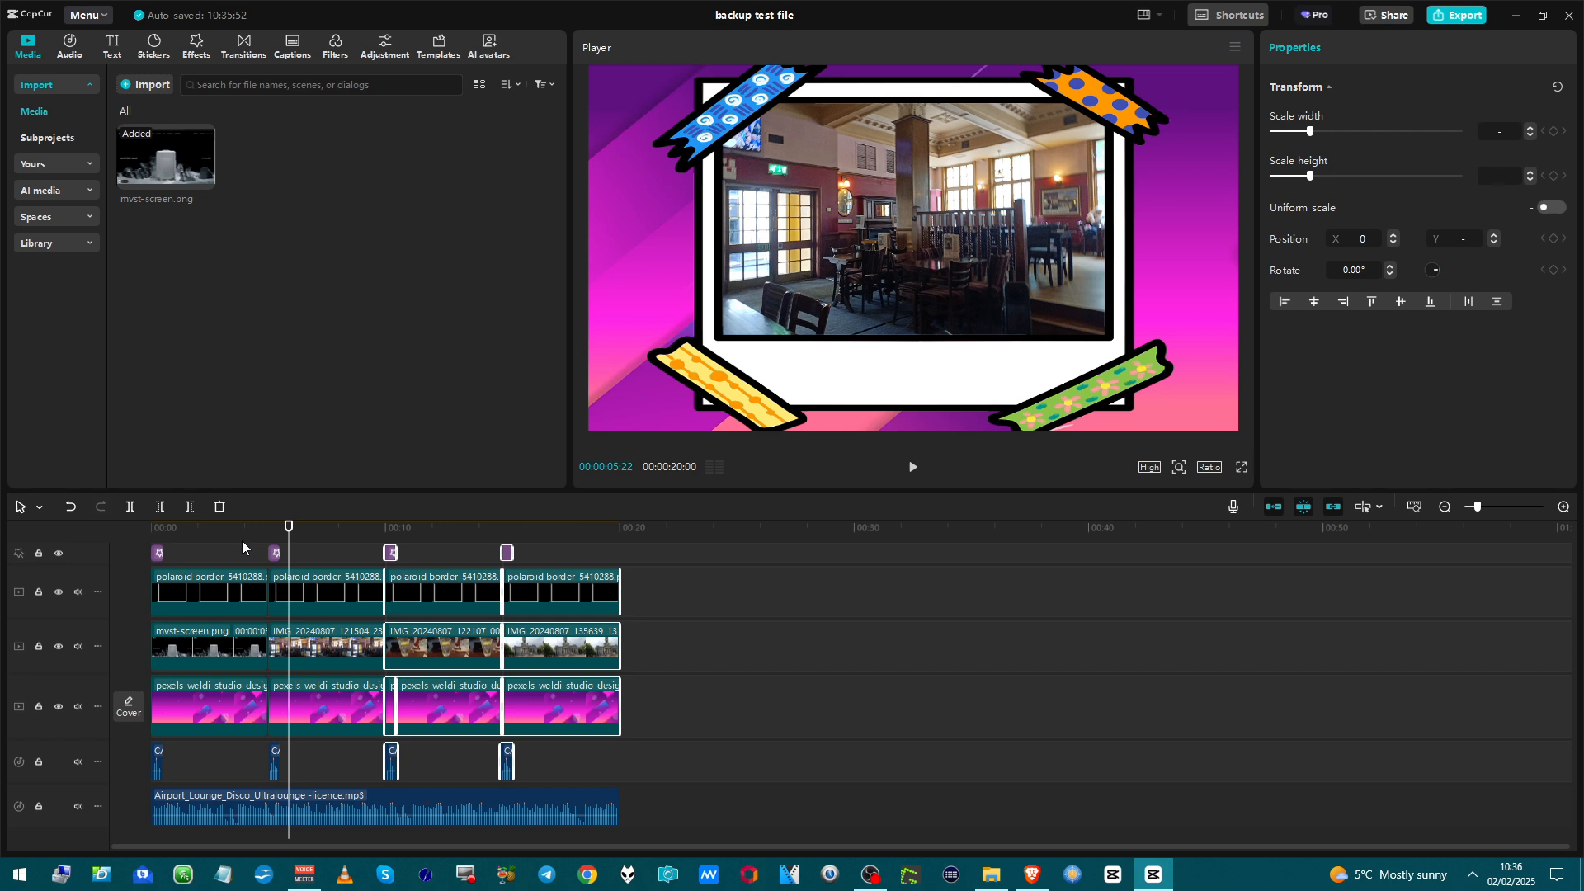
- Add the saved GGG photos preset to the end of the main track and play through it
click(33, 162)
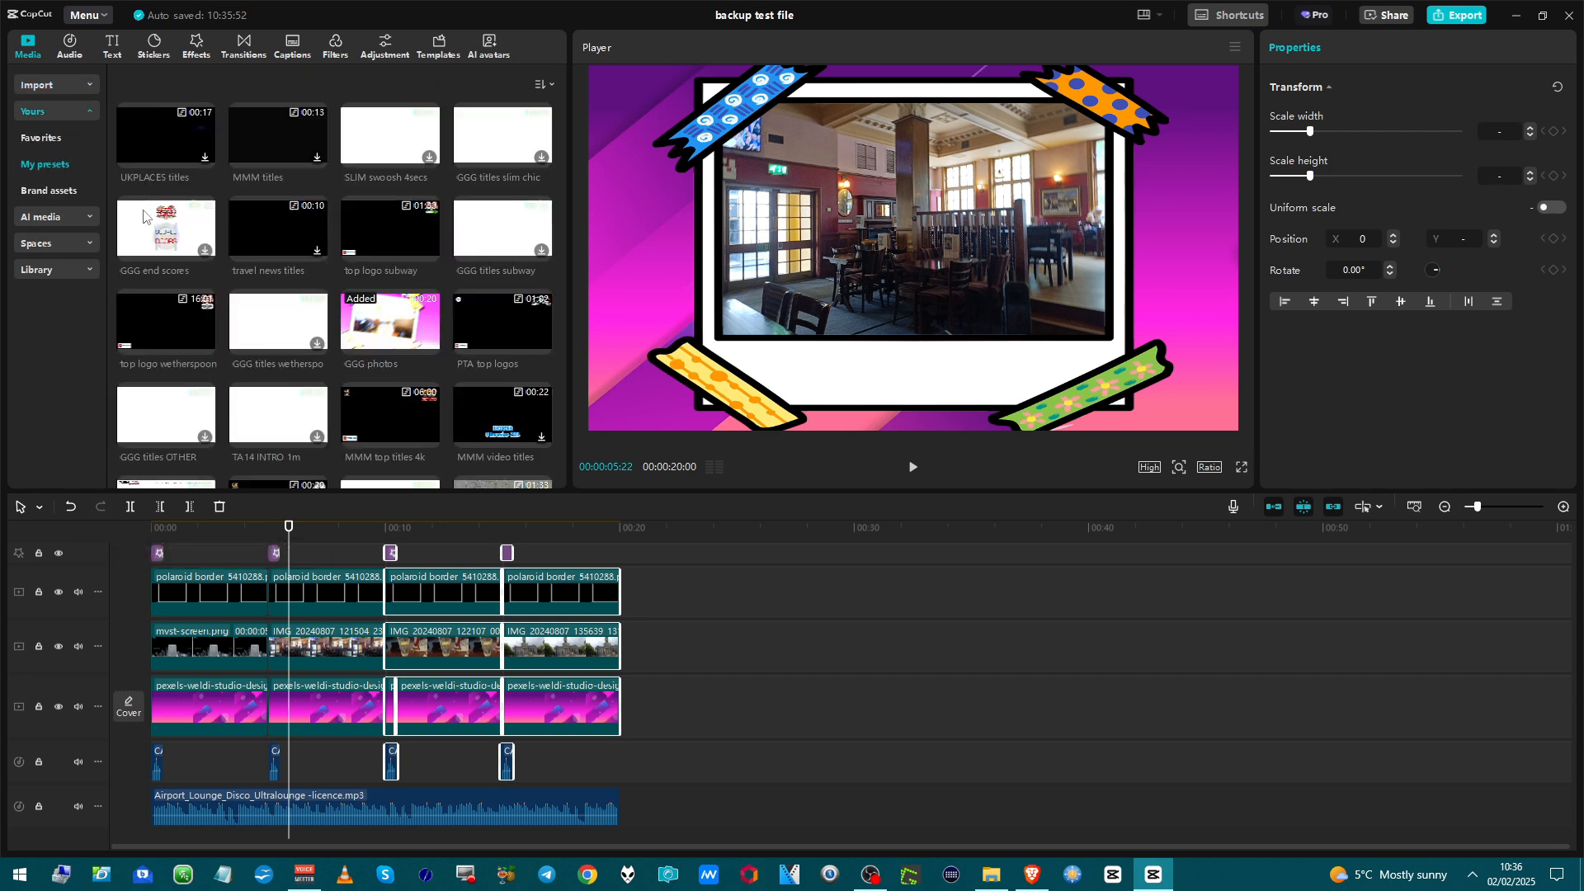
drag(425, 359, 706, 733)
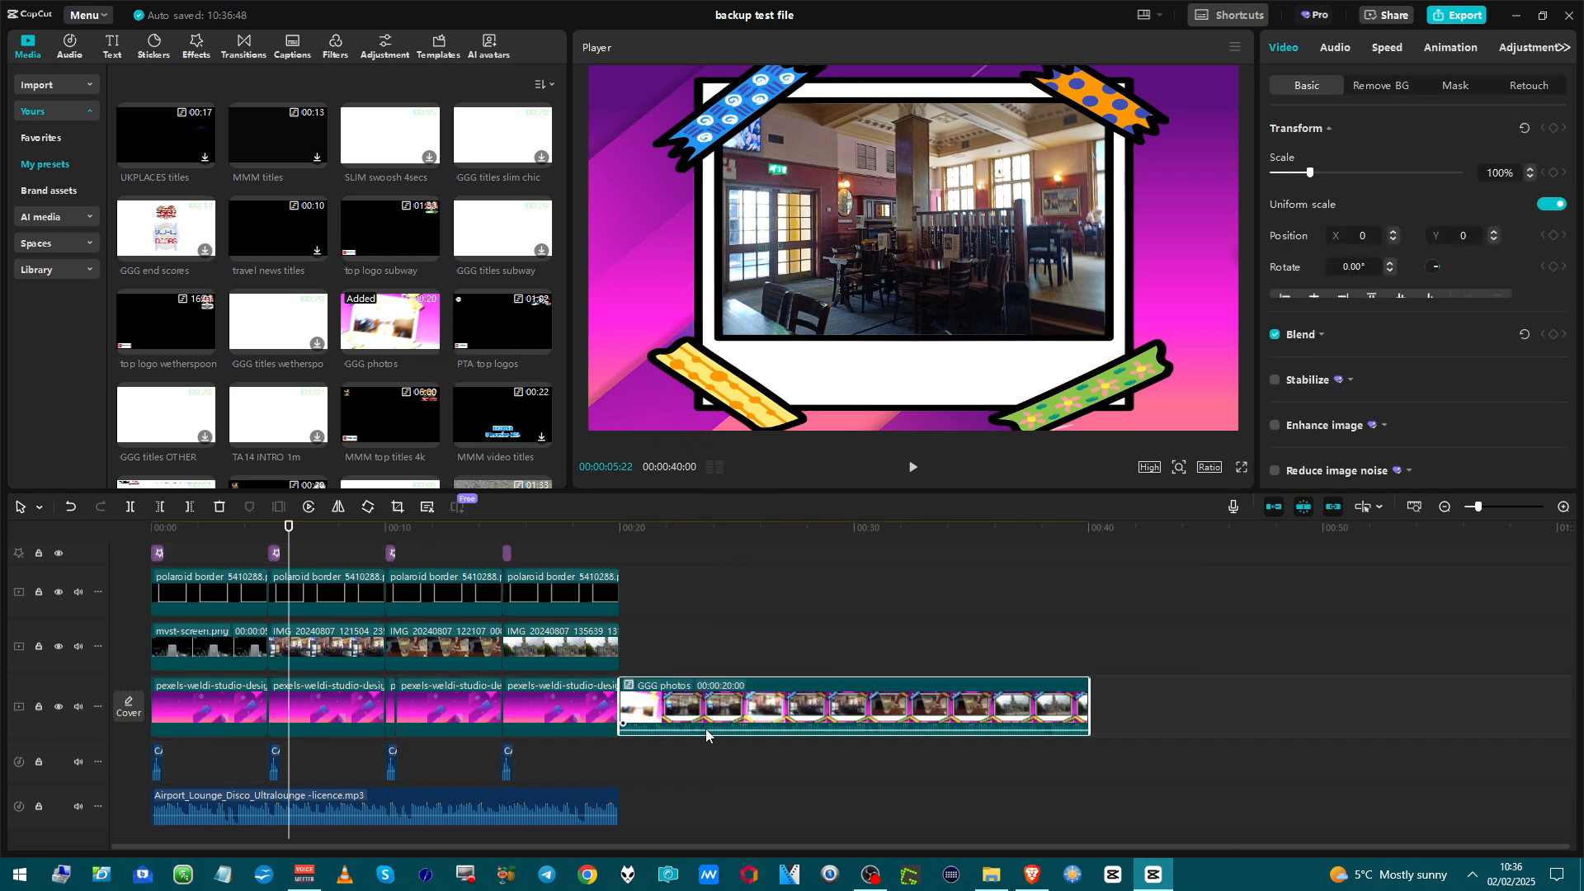
click(717, 672)
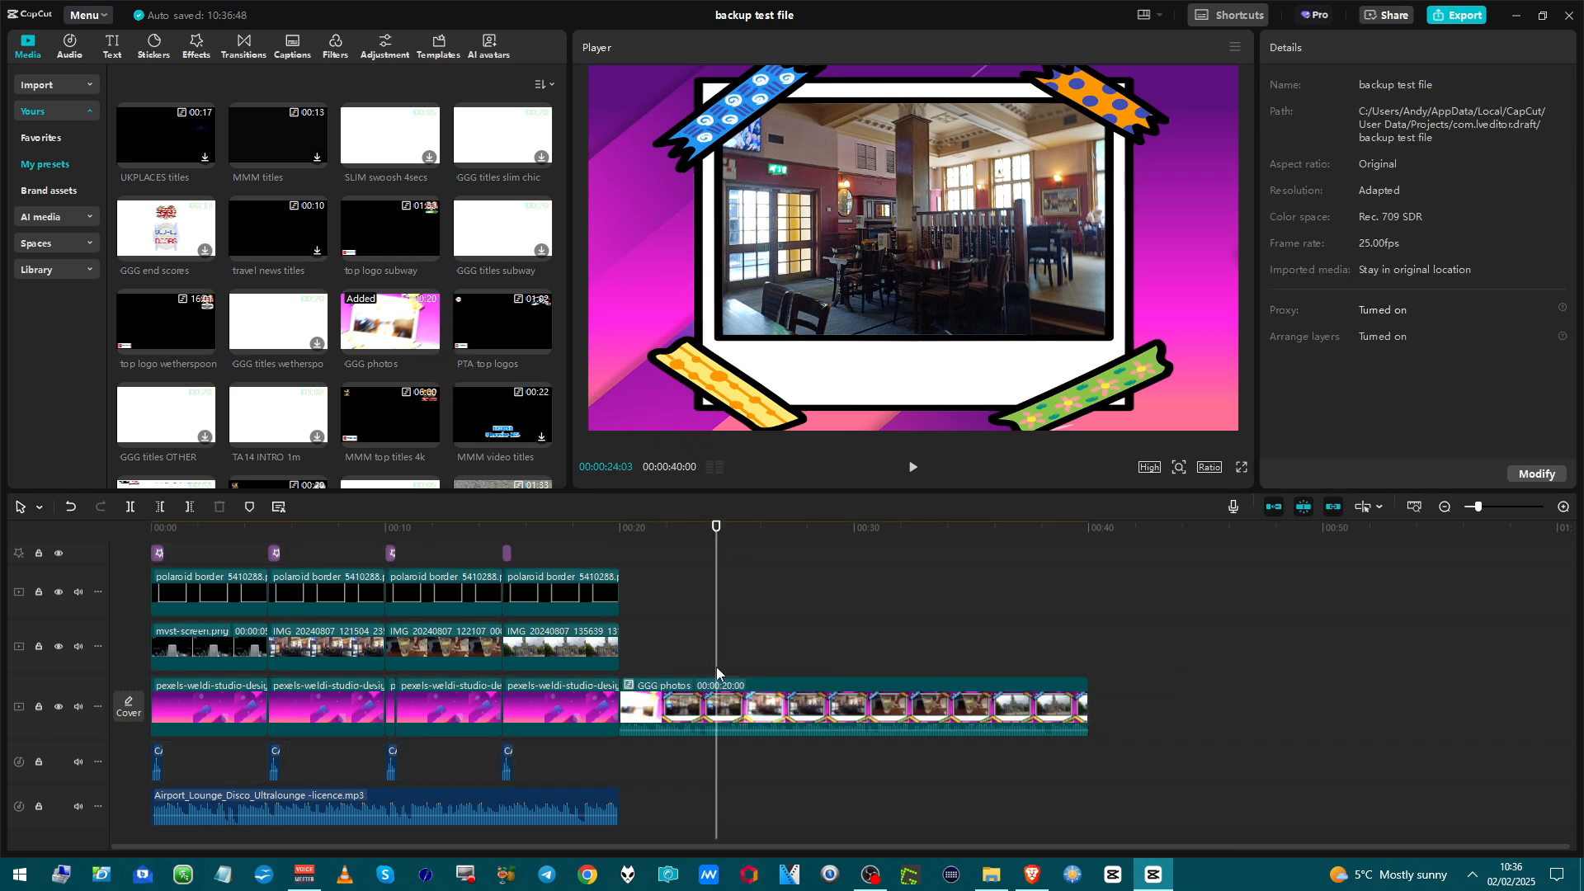
click(631, 656)
key(space)
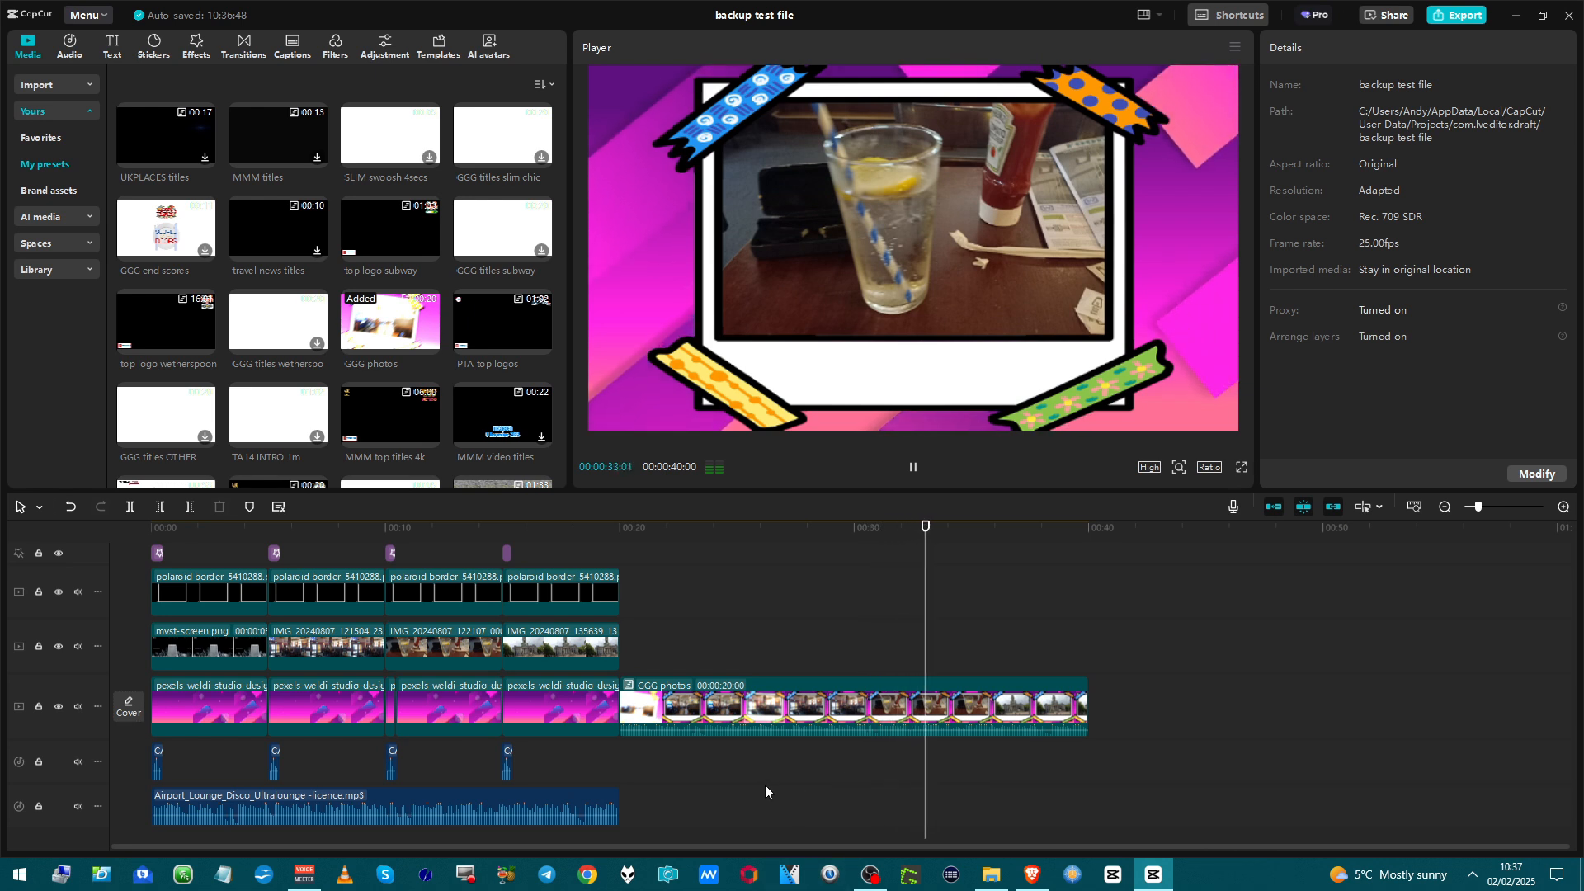
key(space)
- Delete the added GGG photos clip from the end of the timeline
click(784, 703)
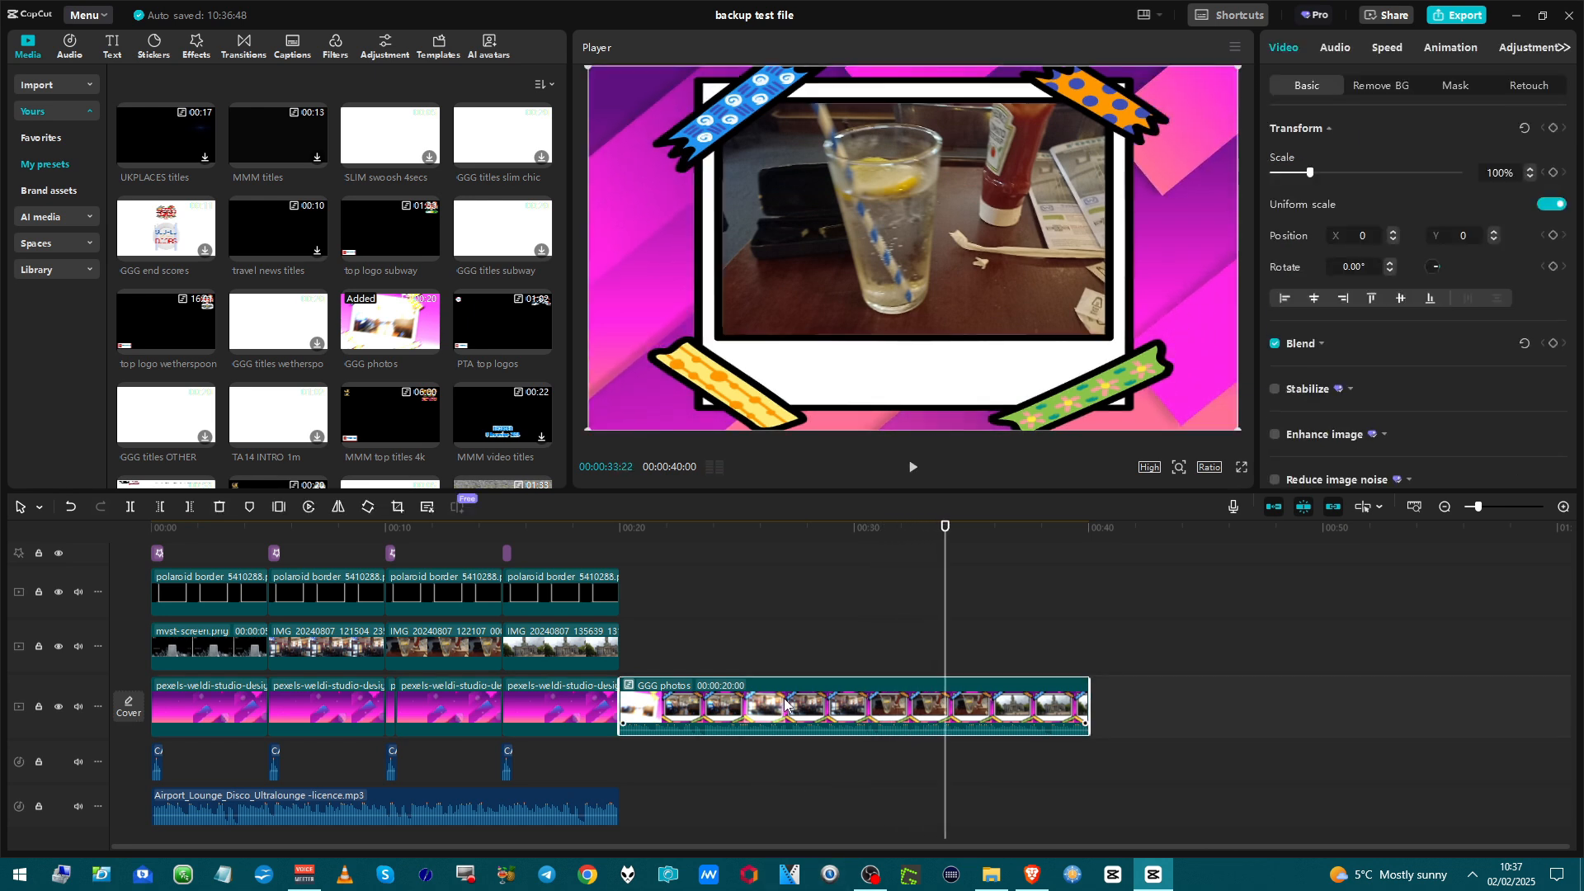
key(Delete)
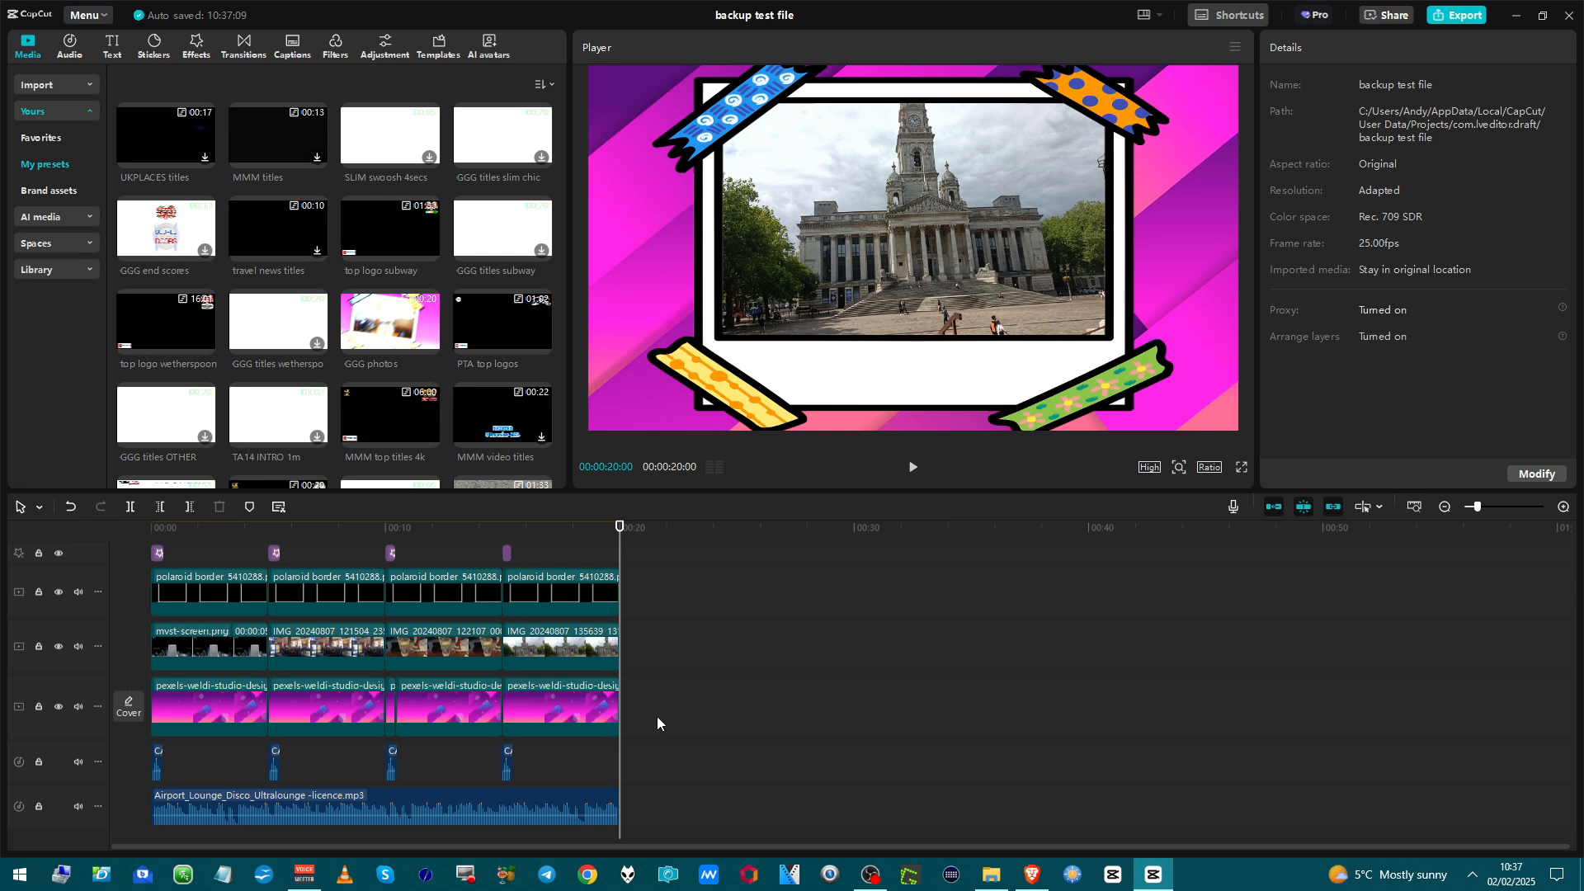
- Combine all clips on the timeline into one new compound clip
key(ctrl+a)
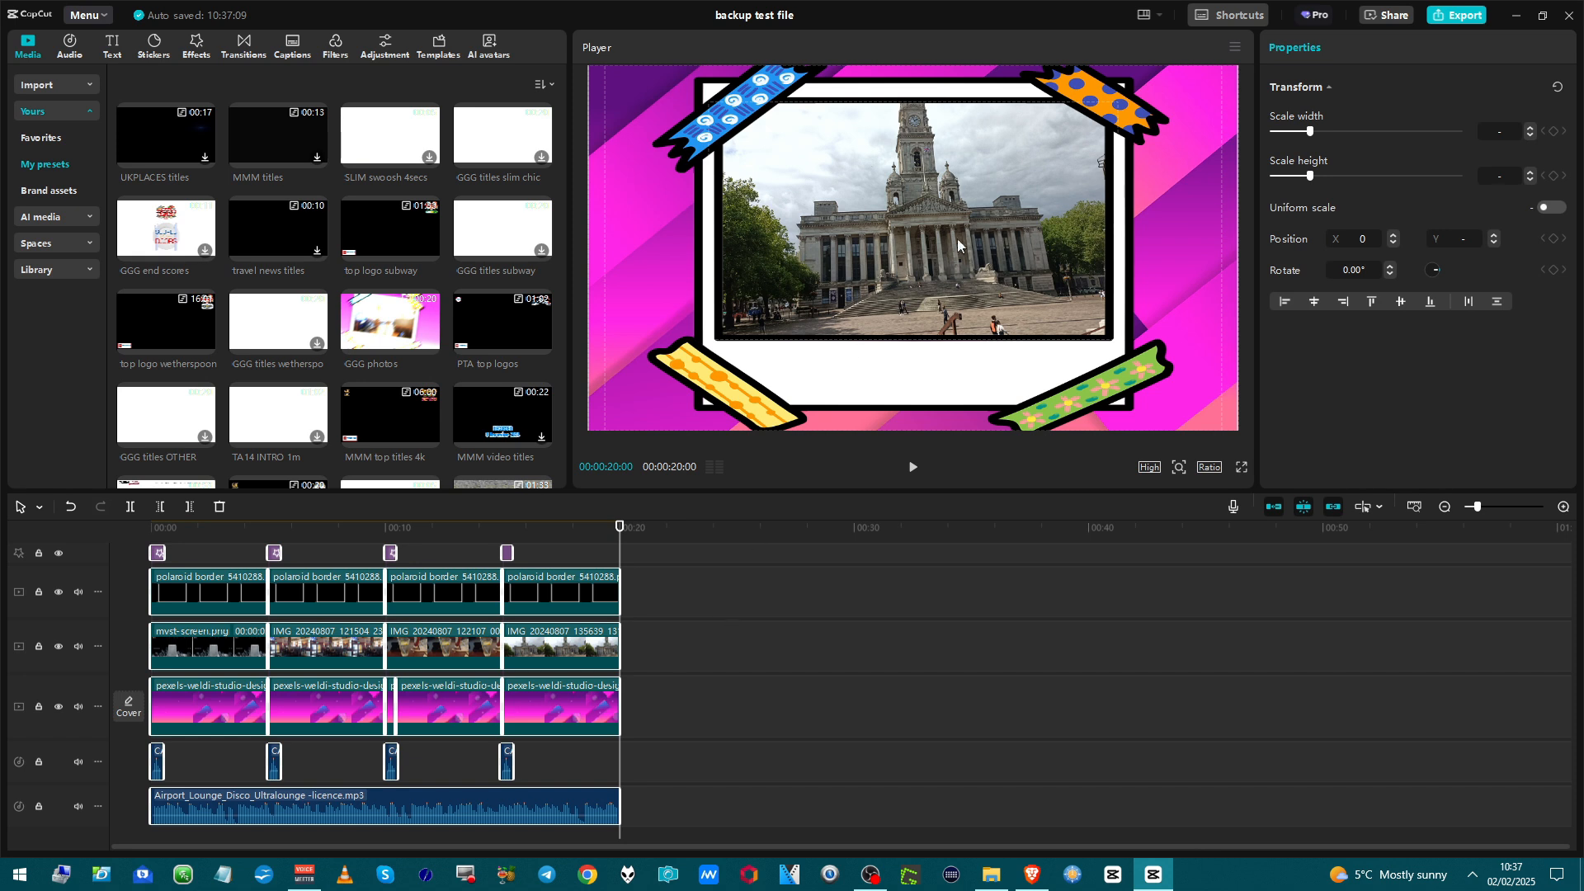
right_click(461, 683)
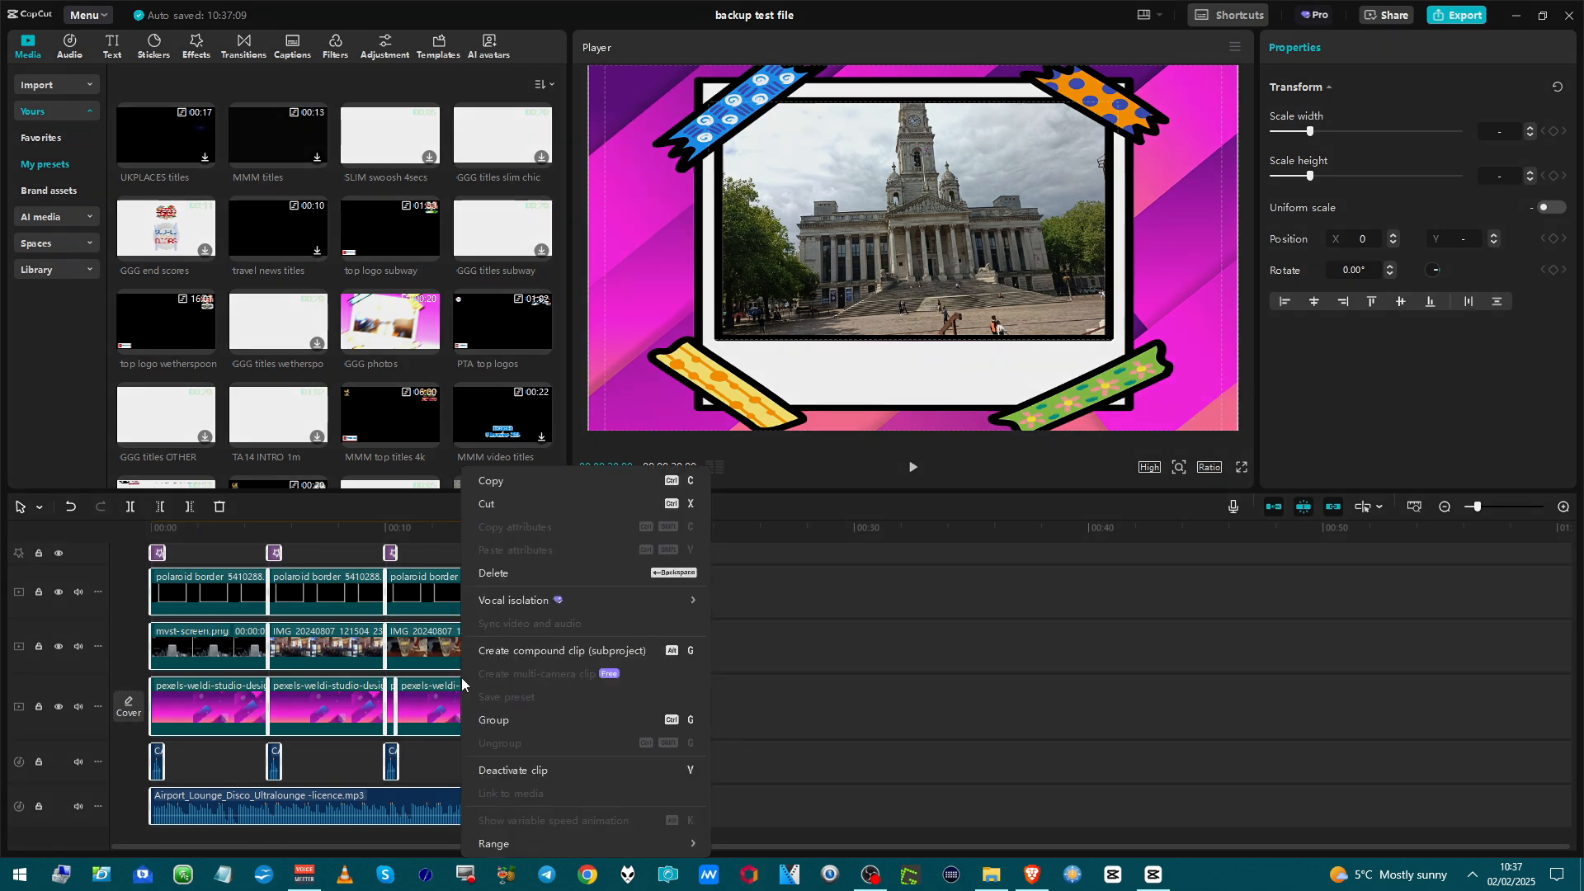
click(510, 651)
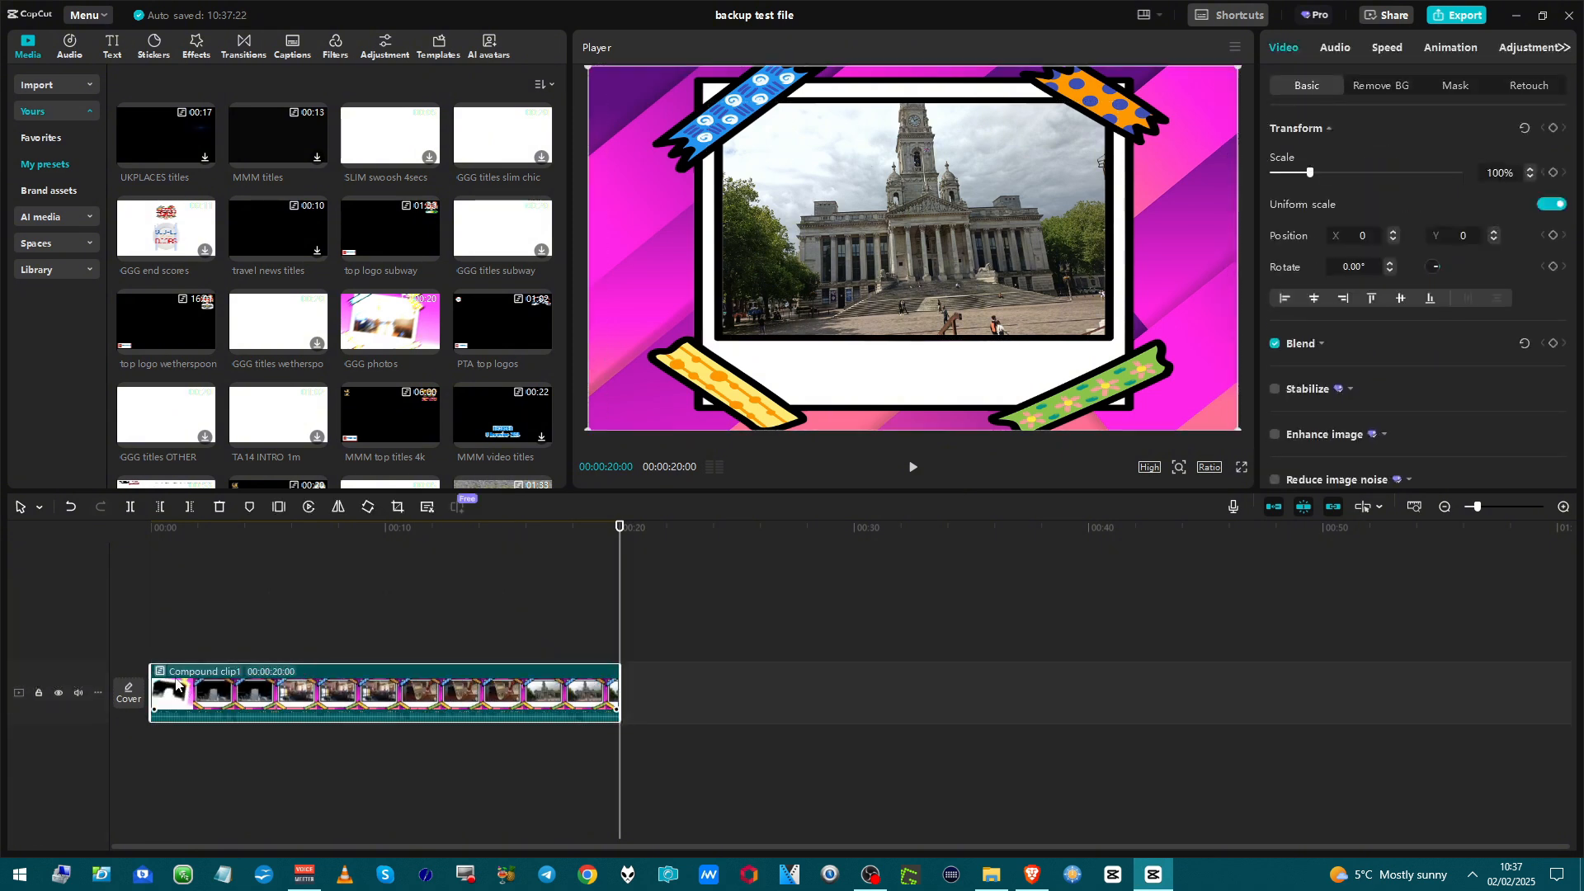
- Play the new compound clip from the start until the second photo is showing
key(Home)
key(space)
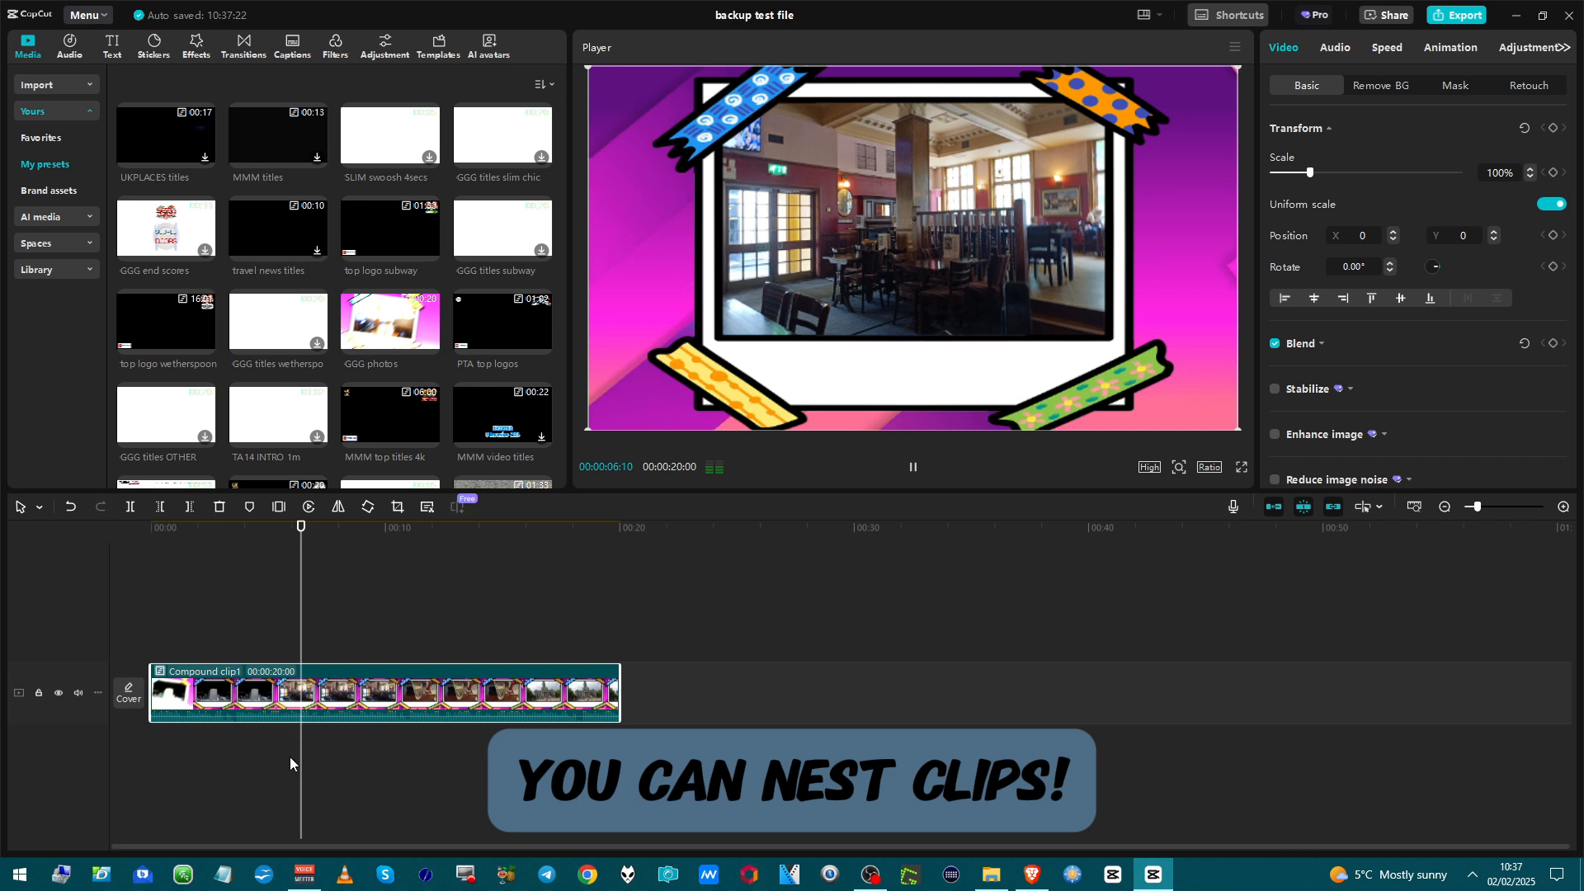
key(space)
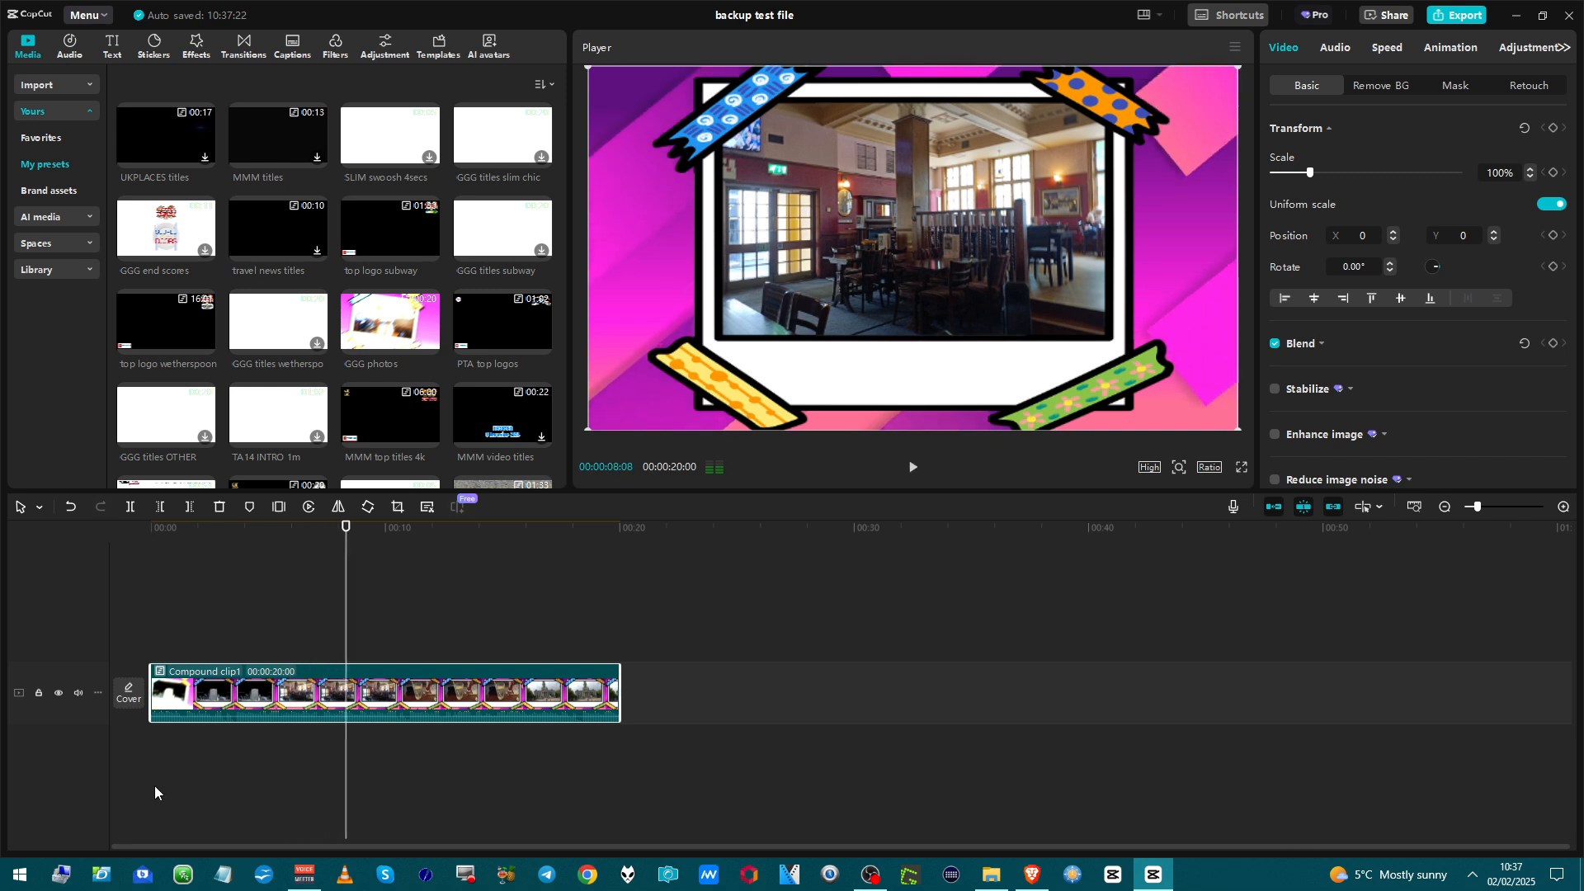
- Save the compound clip as a preset and locate it at the end of the saved presets
right_click(339, 690)
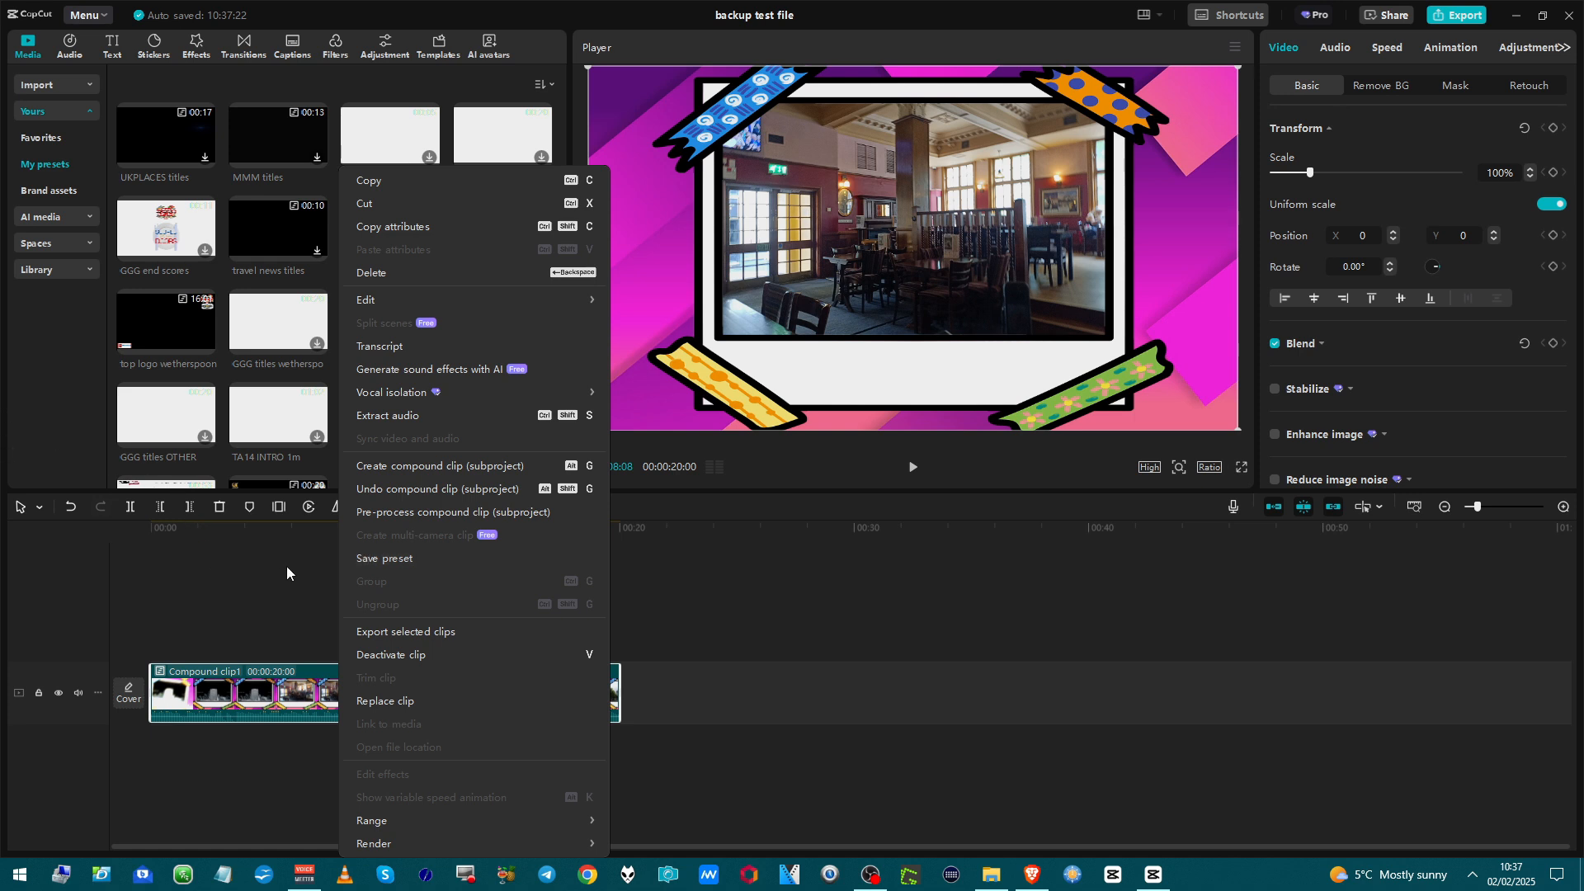
click(359, 553)
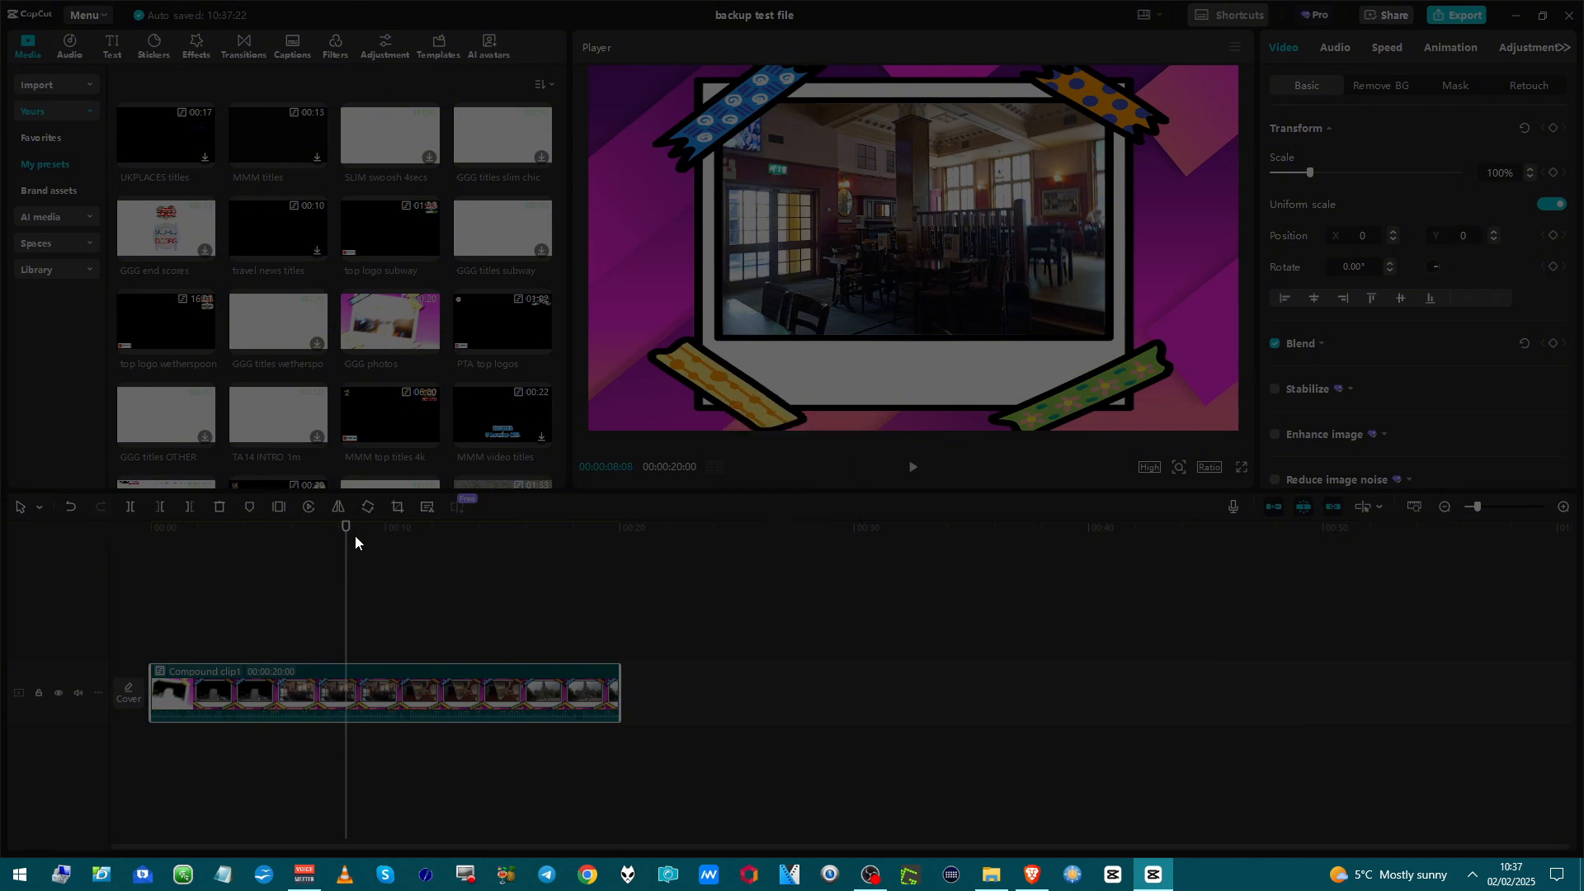
scroll(338, 475, down, 5)
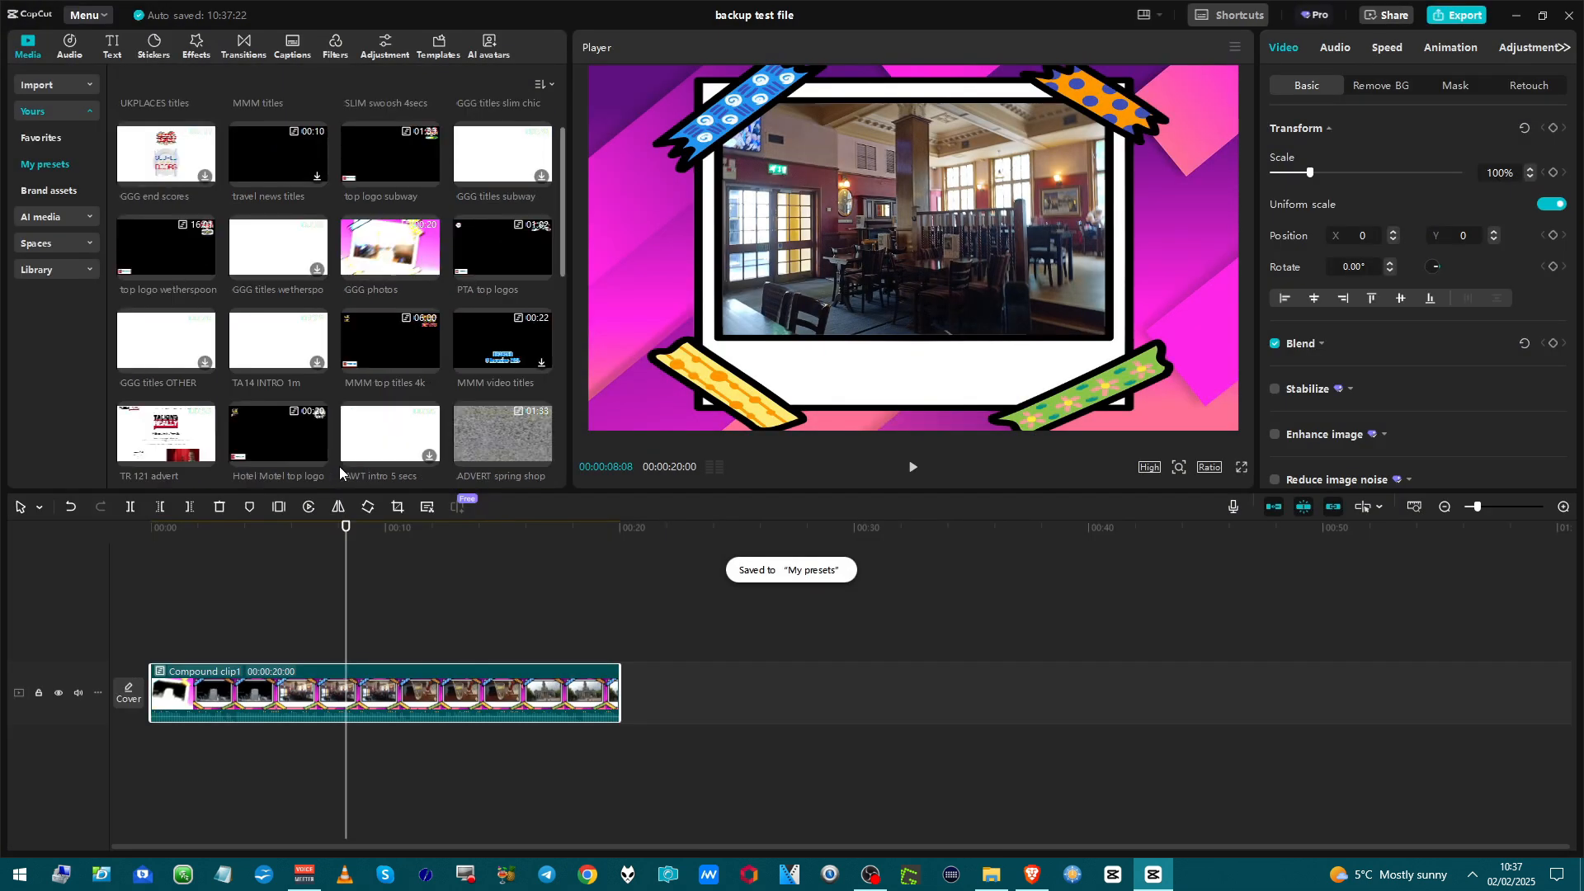
scroll(335, 463, down, 3)
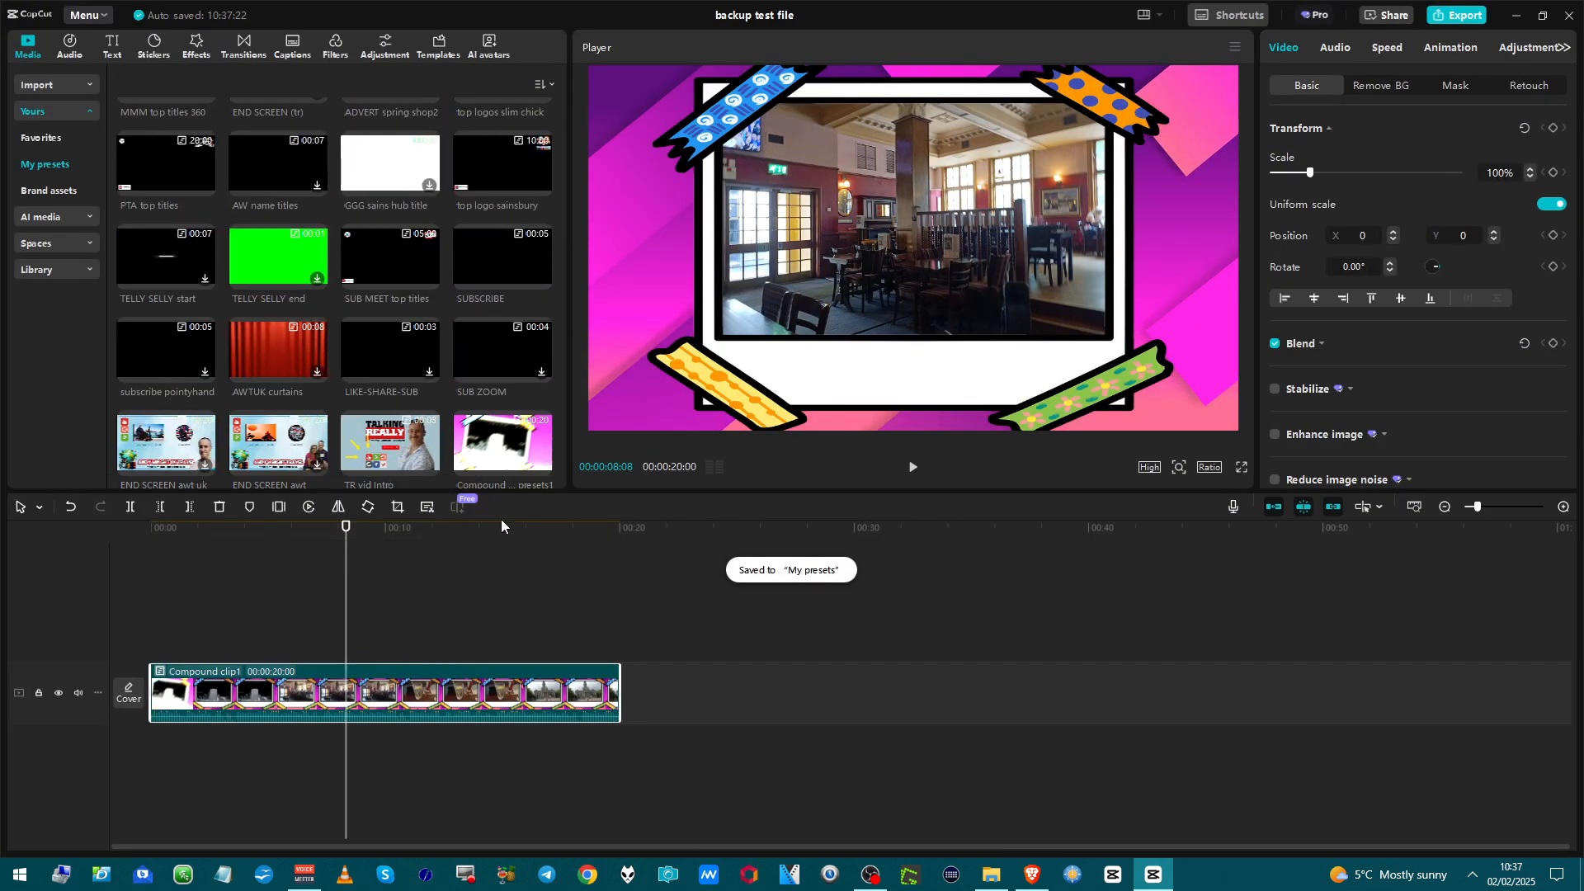
- Delete the newly saved compound clip preset from the saved presets
click(521, 455)
right_click(521, 454)
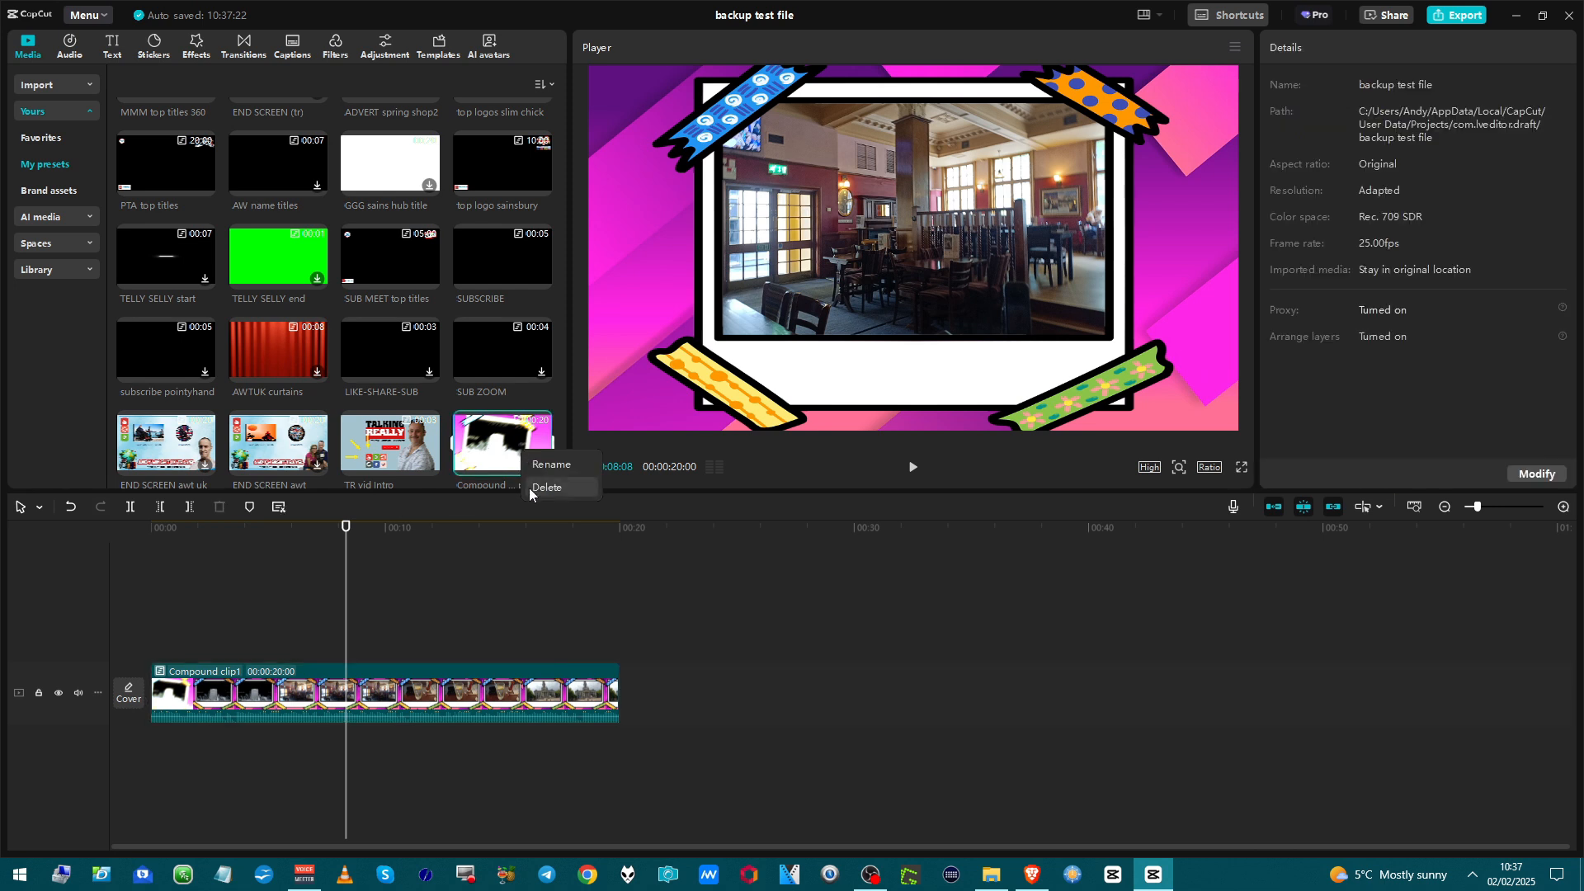
click(530, 489)
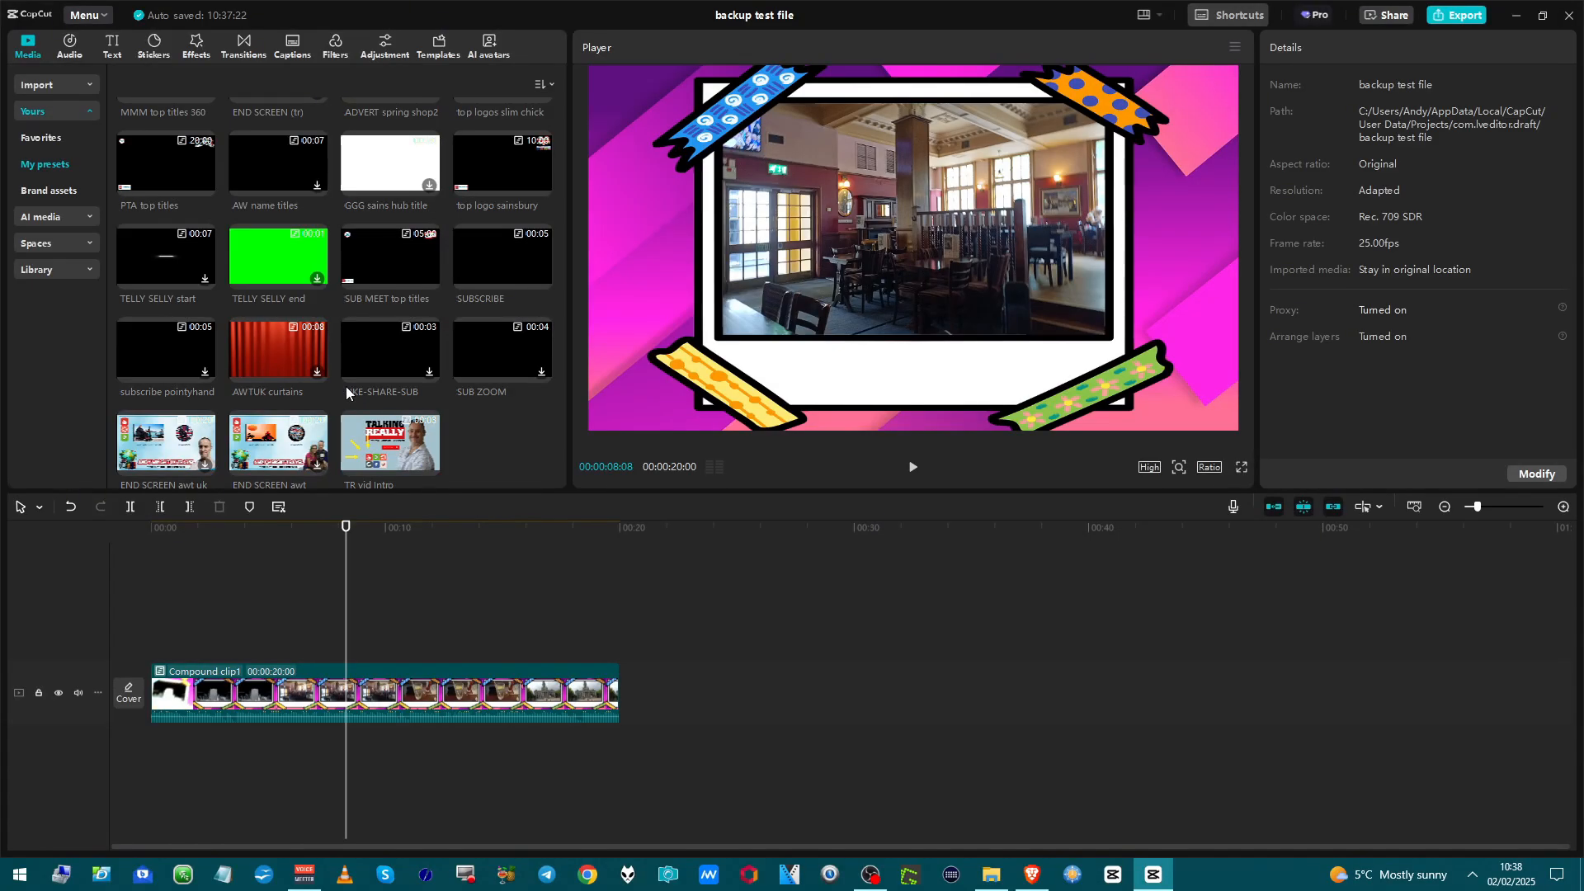
- Add the AWTUK curtains preset after the compound clip on the main track and play it
drag(278, 351, 607, 649)
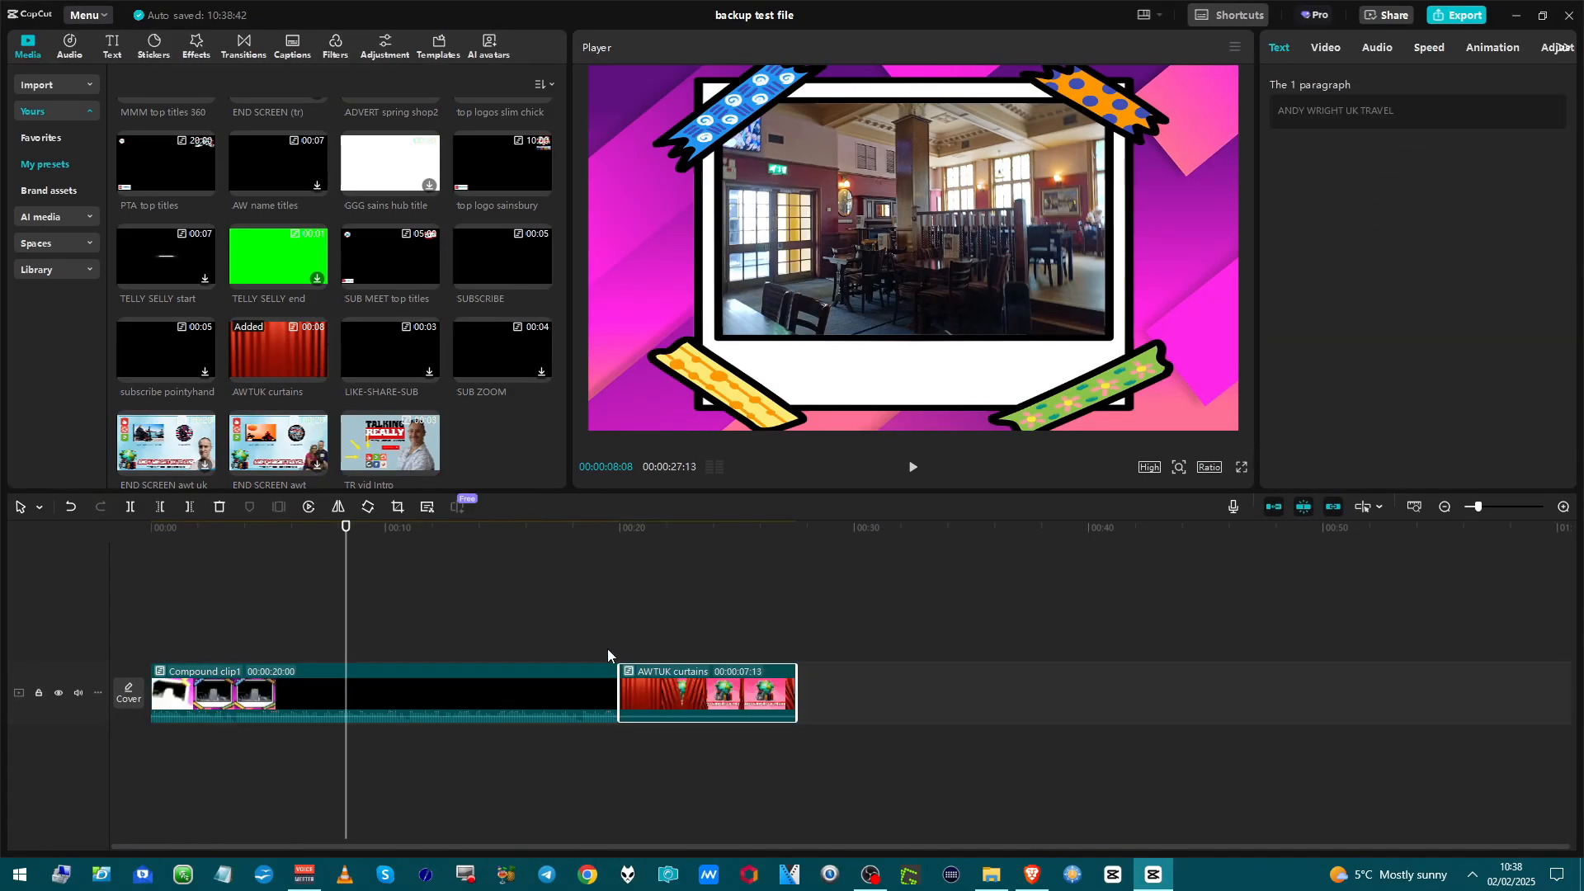
key(Down)
key(space)
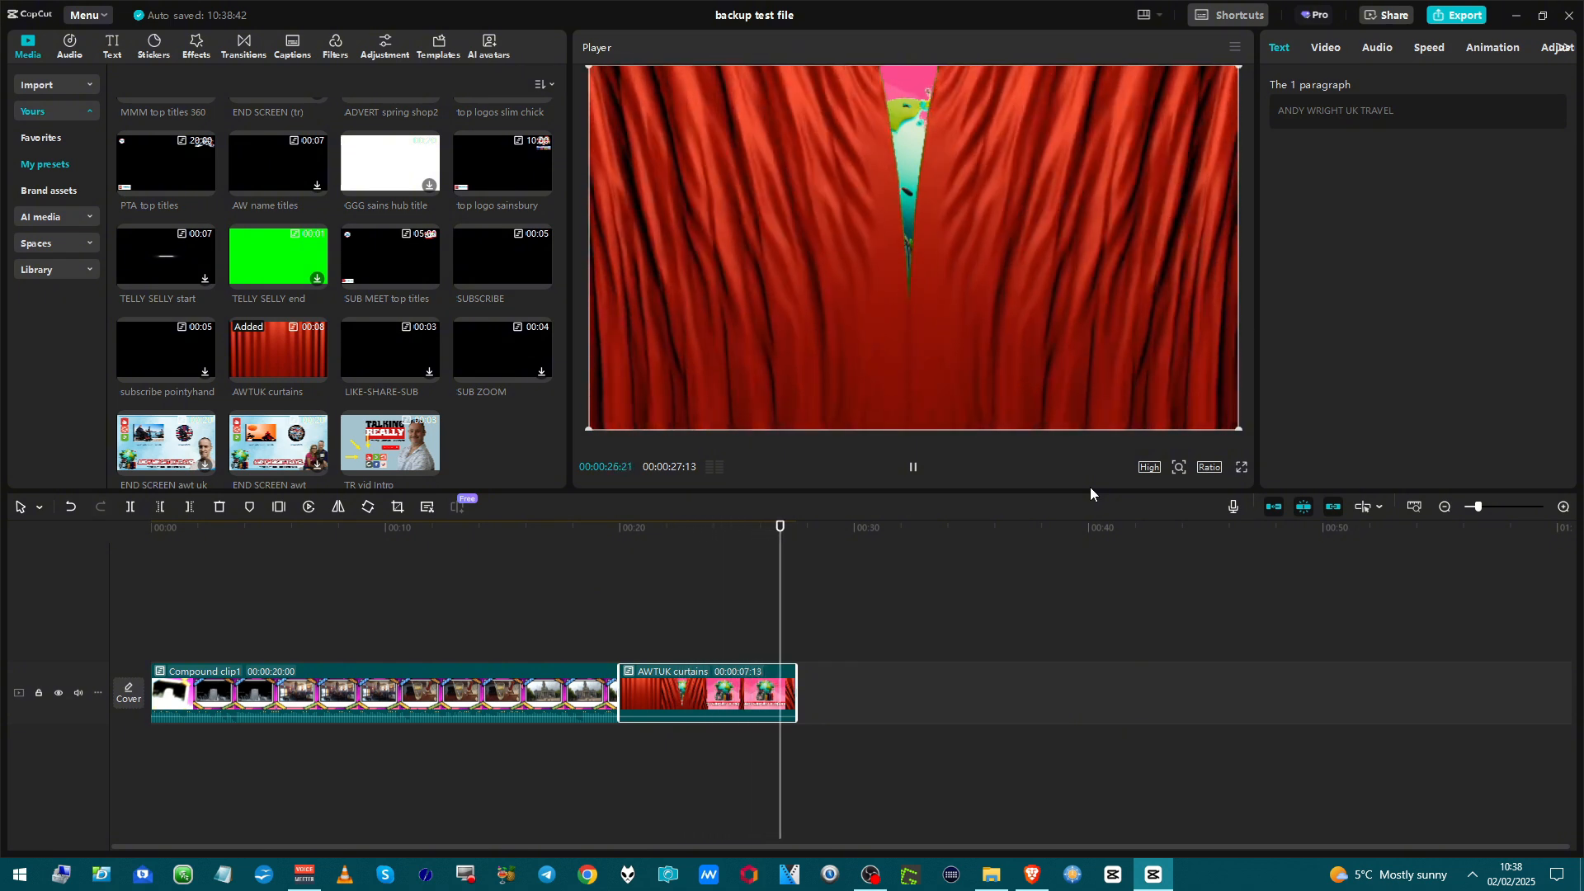
key(space)
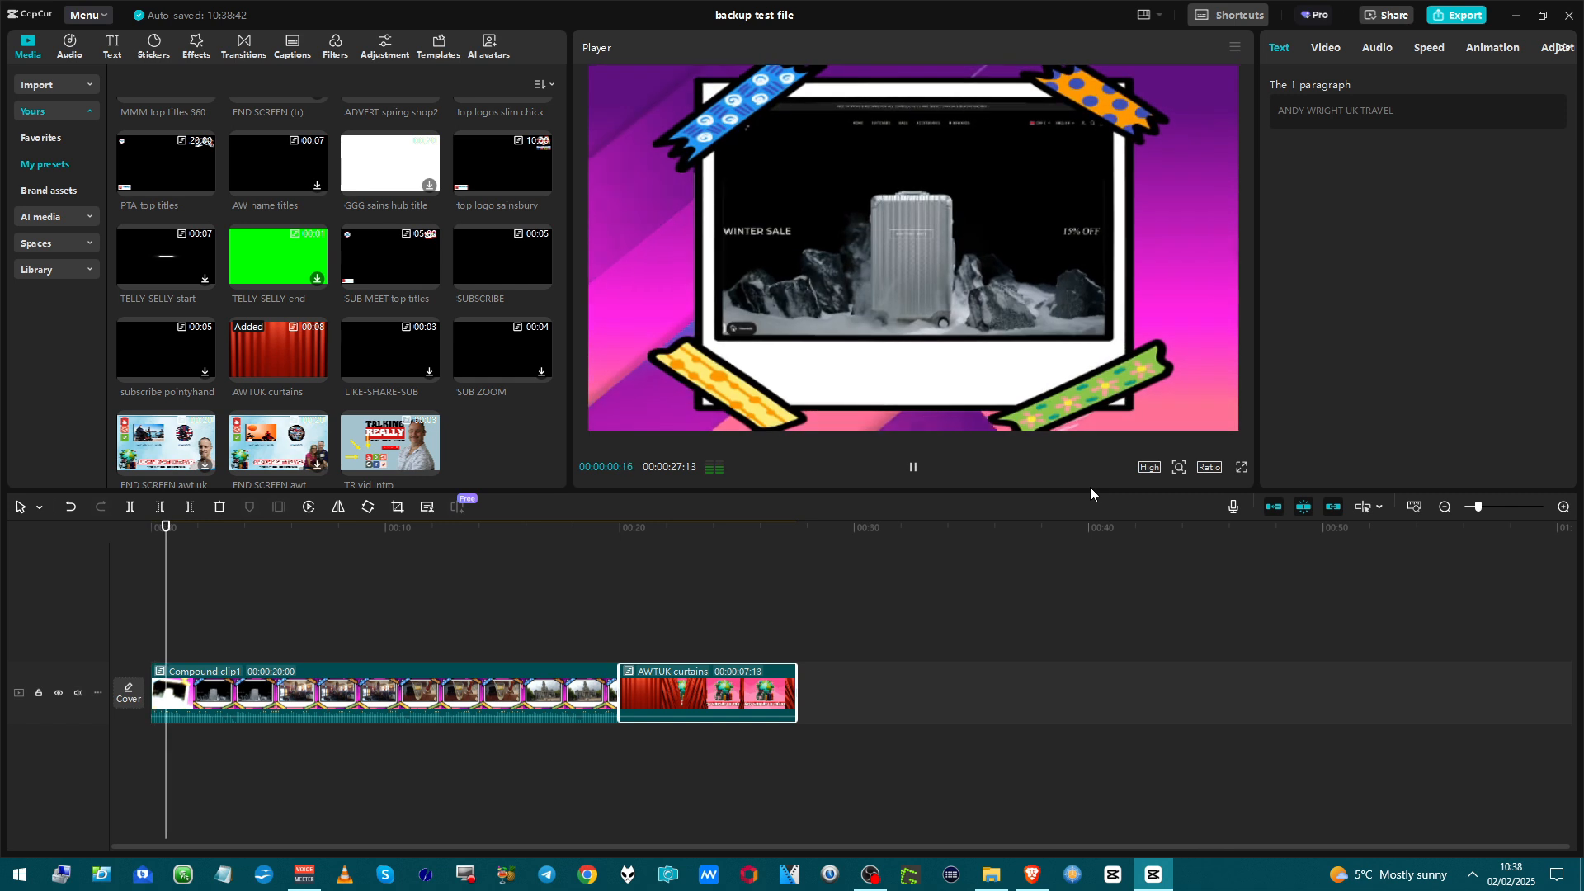
- Undo the compound clip of AWTUK curtains to split it into its separate tracks and play it to the end
click(661, 668)
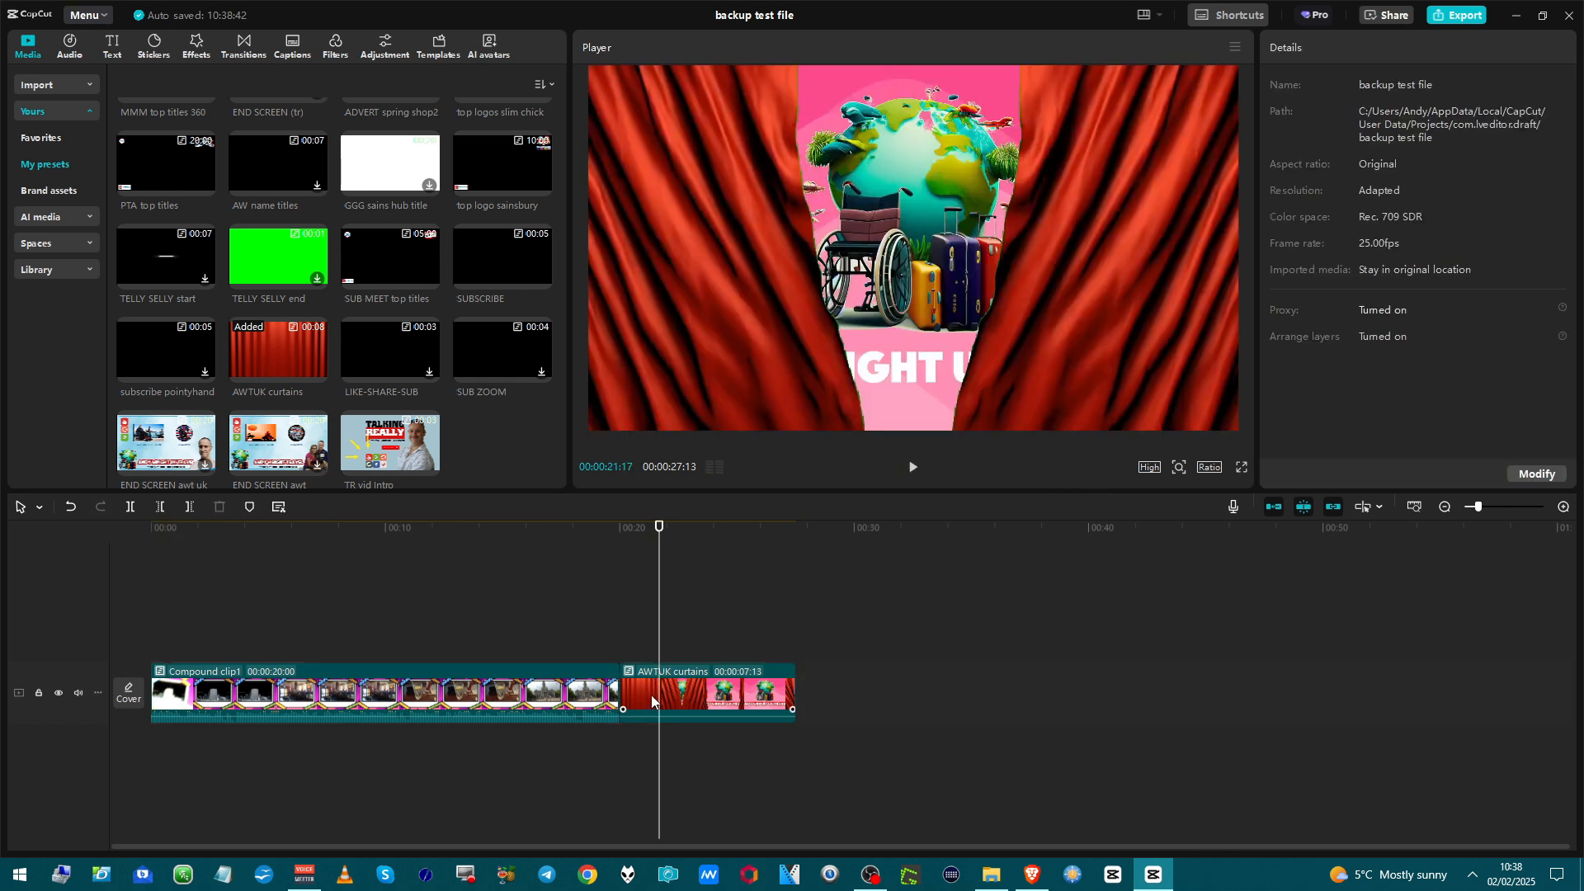
right_click(687, 691)
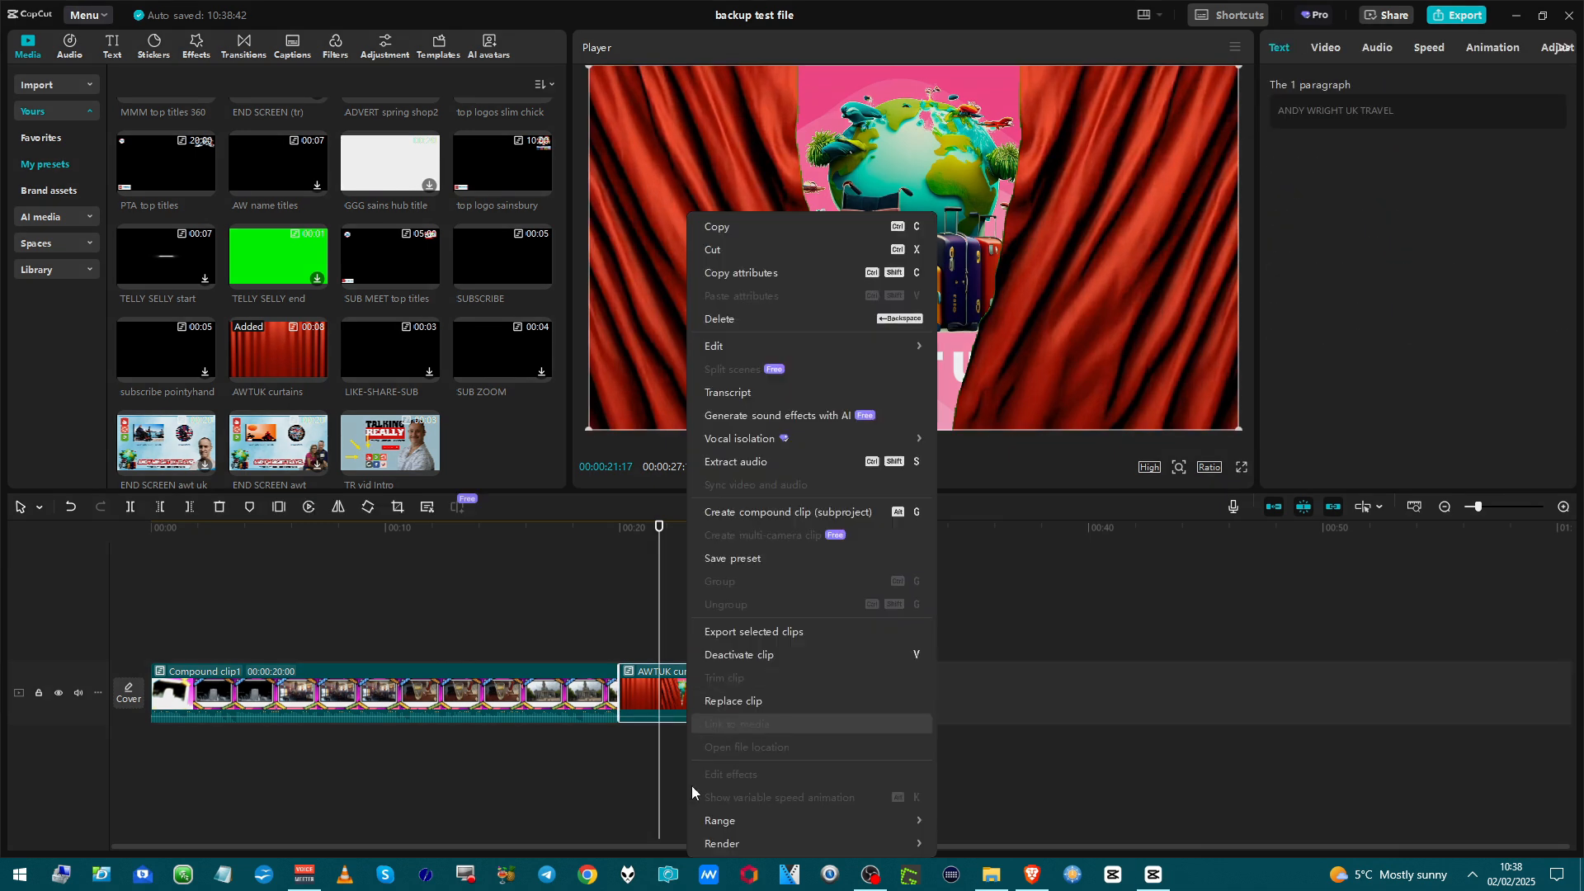
click(756, 489)
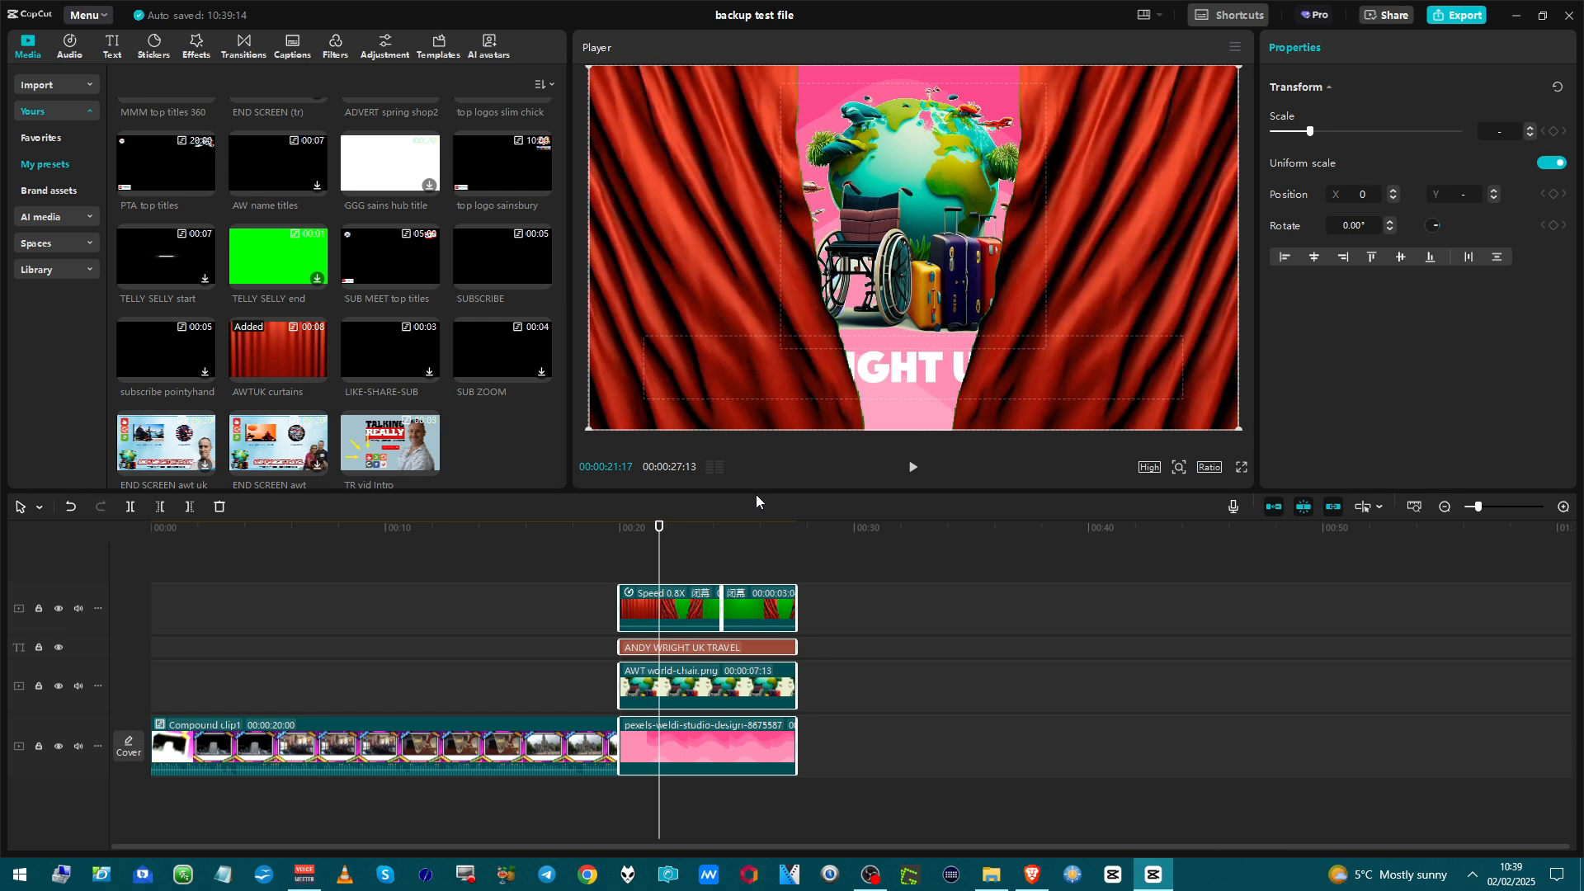
key(space)
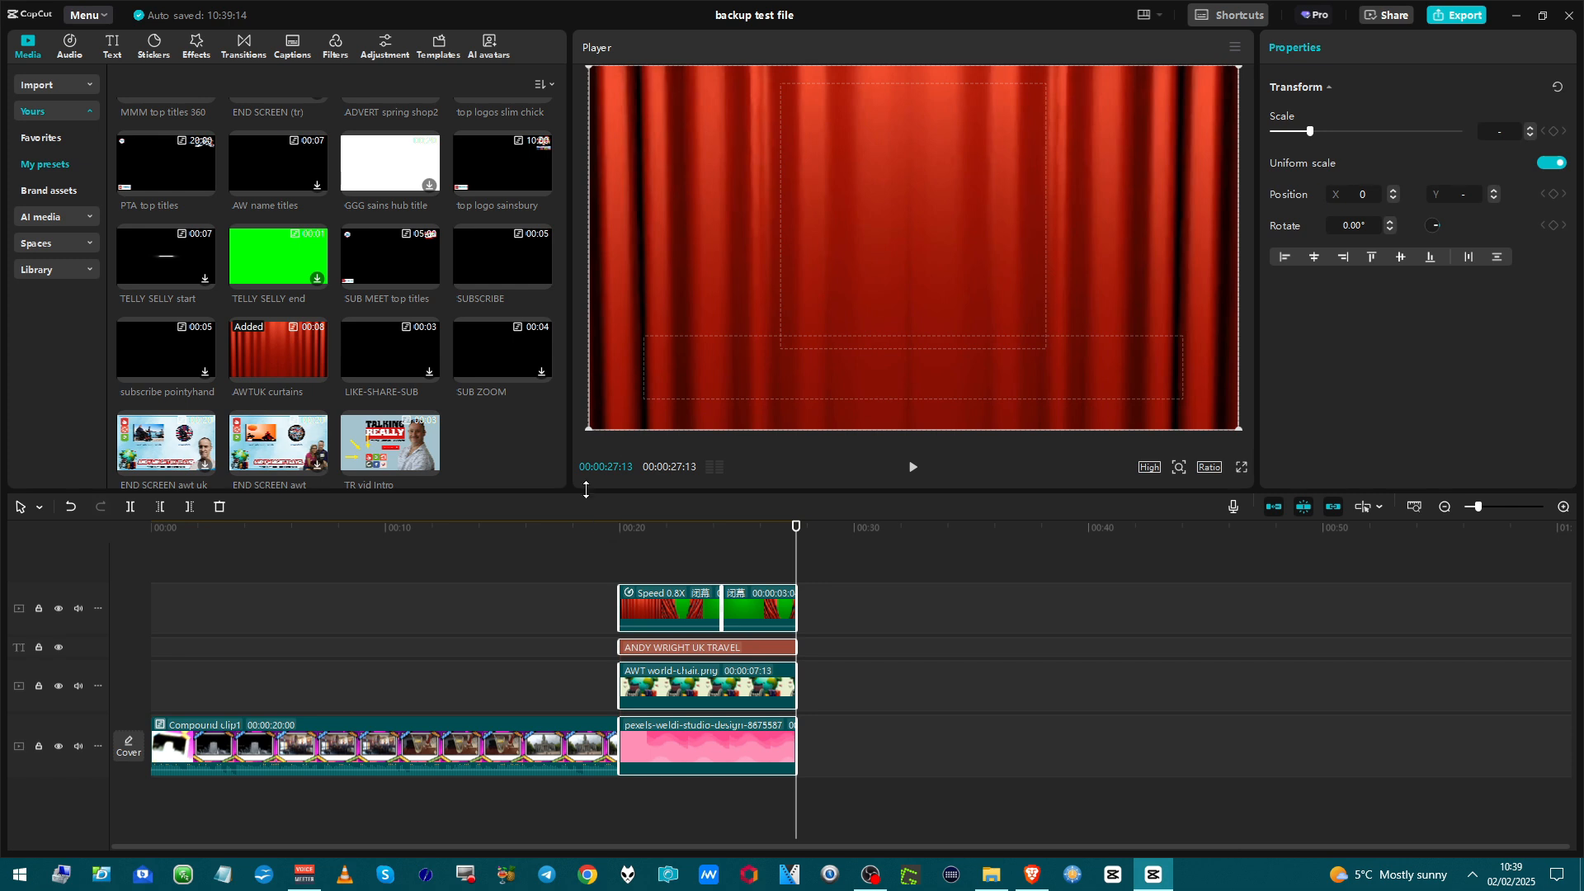
- Delete the separated curtains clips and the remaining compound clip to empty the timeline
key(Delete)
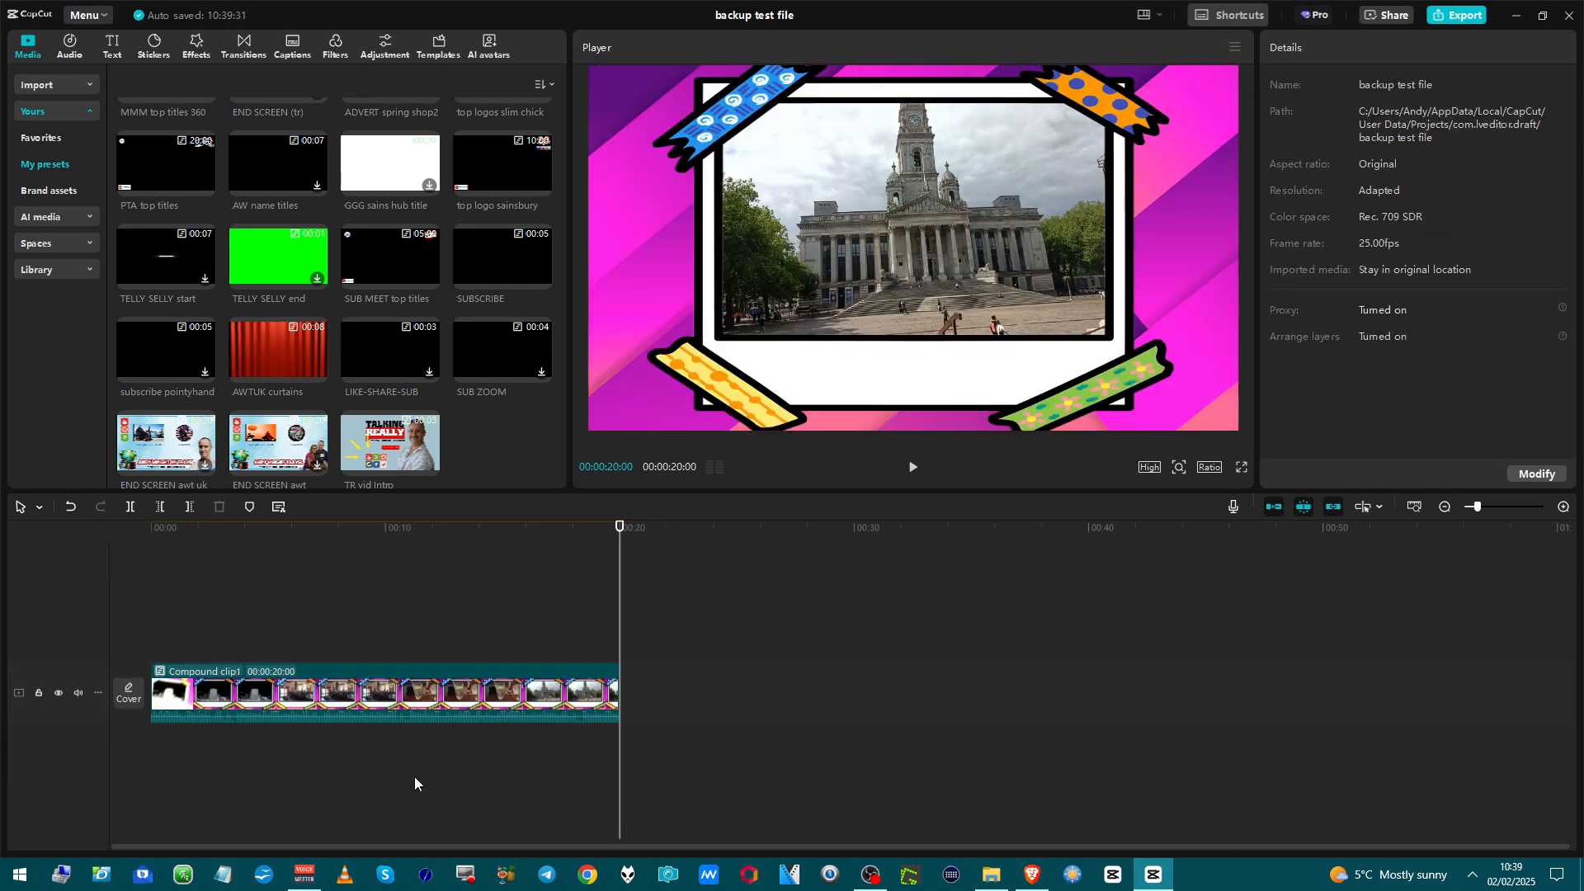
click(367, 711)
key(Delete)
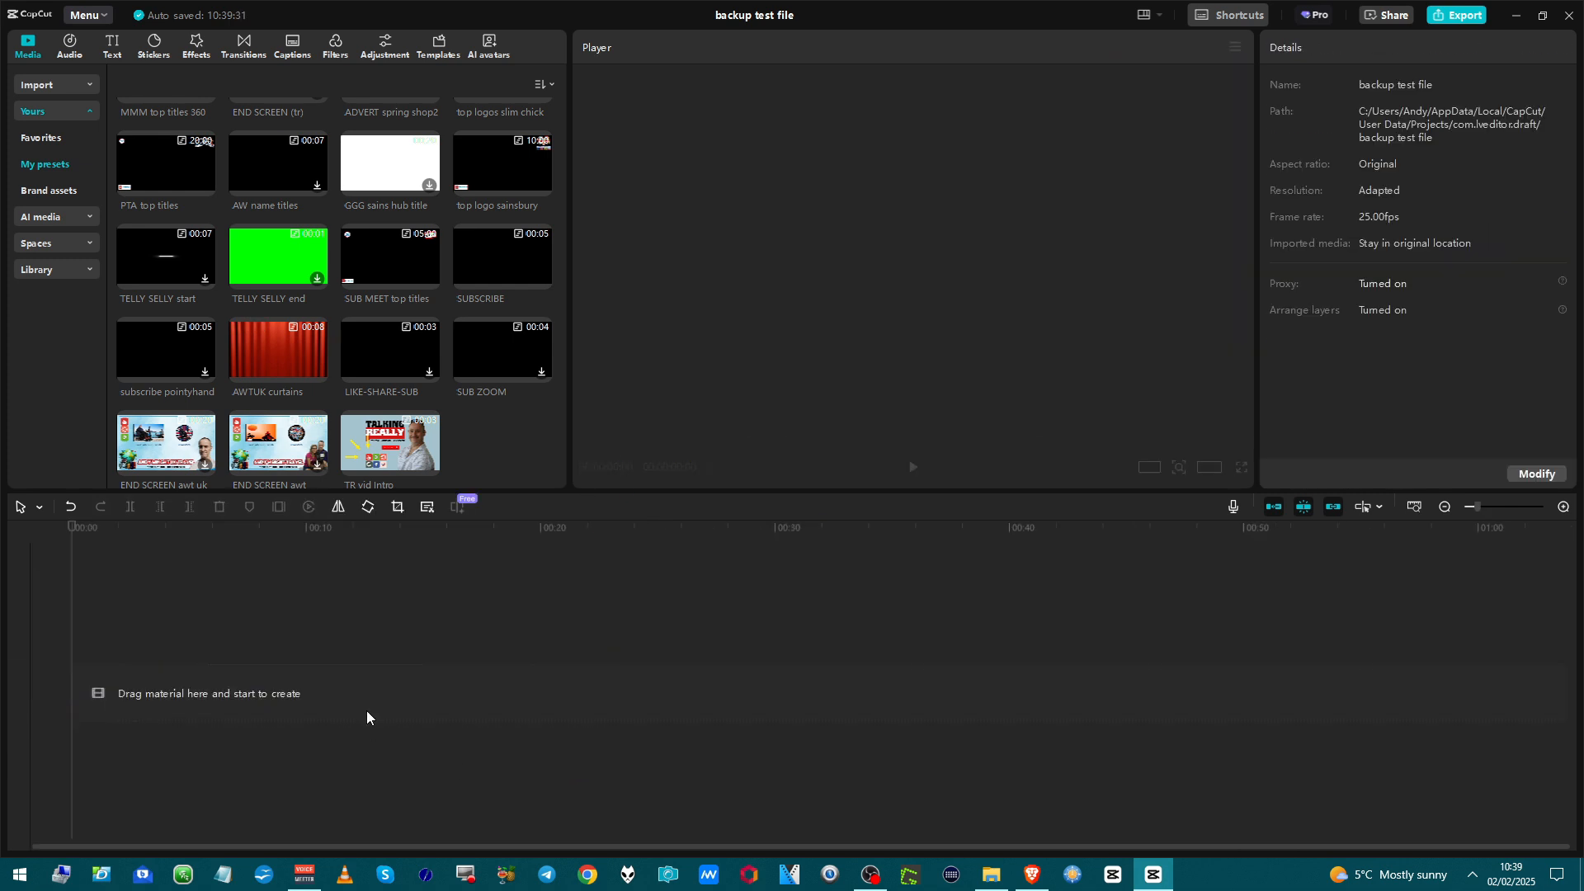